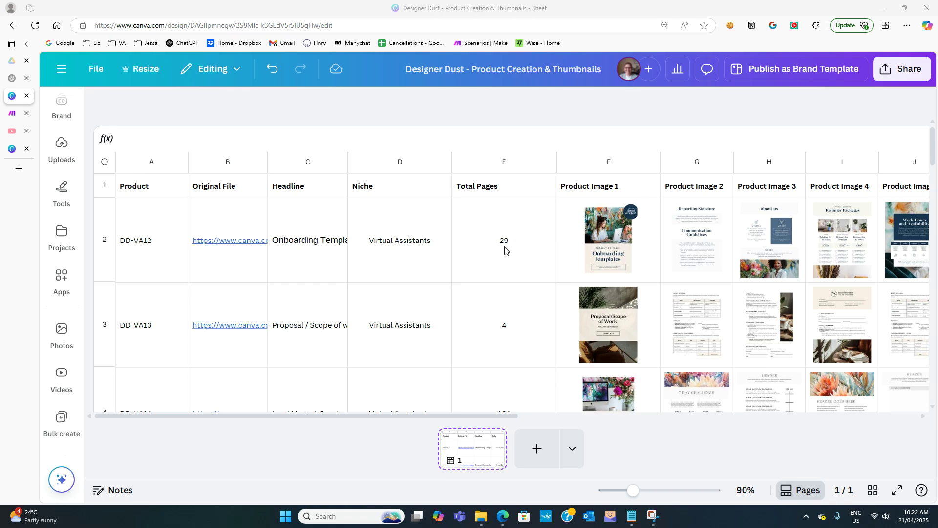
Select the sheet range C1:J15, from the Headline column through Product Image 5
drag(461, 416, 511, 417)
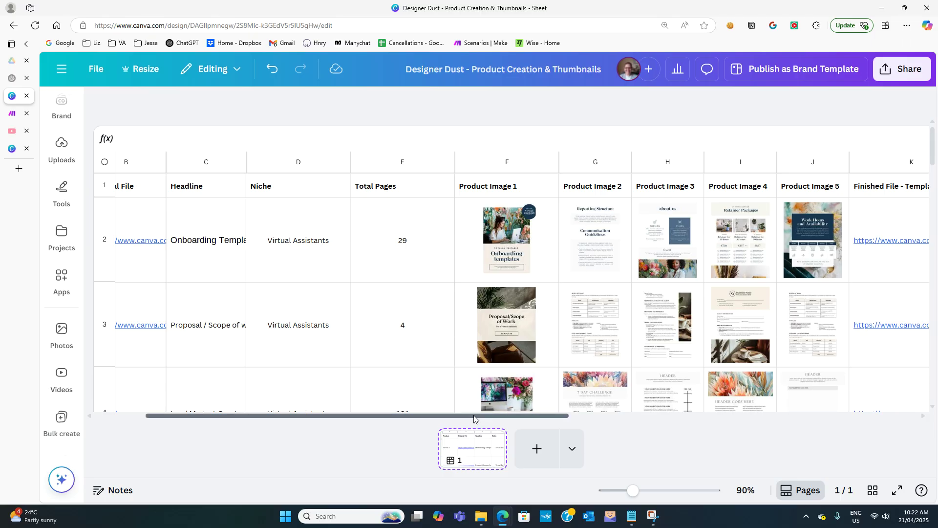
drag(474, 415, 551, 416)
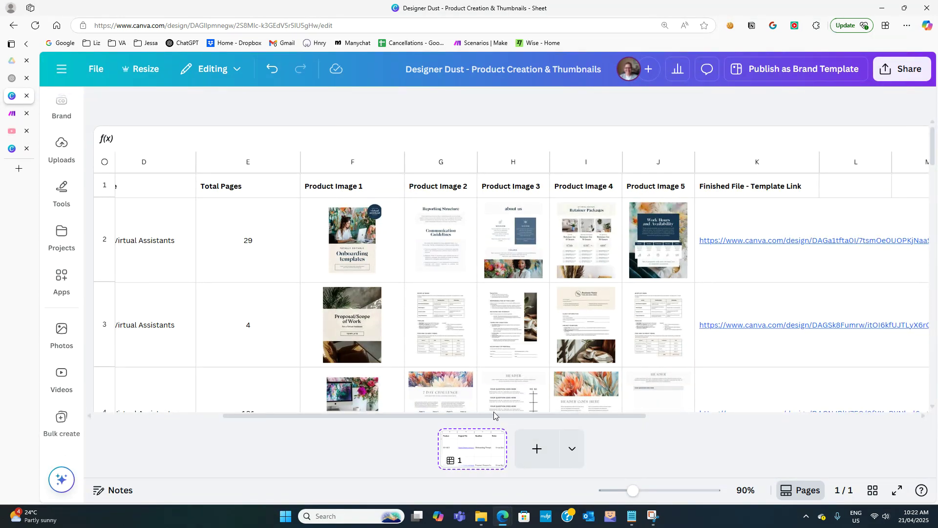
drag(495, 414, 359, 430)
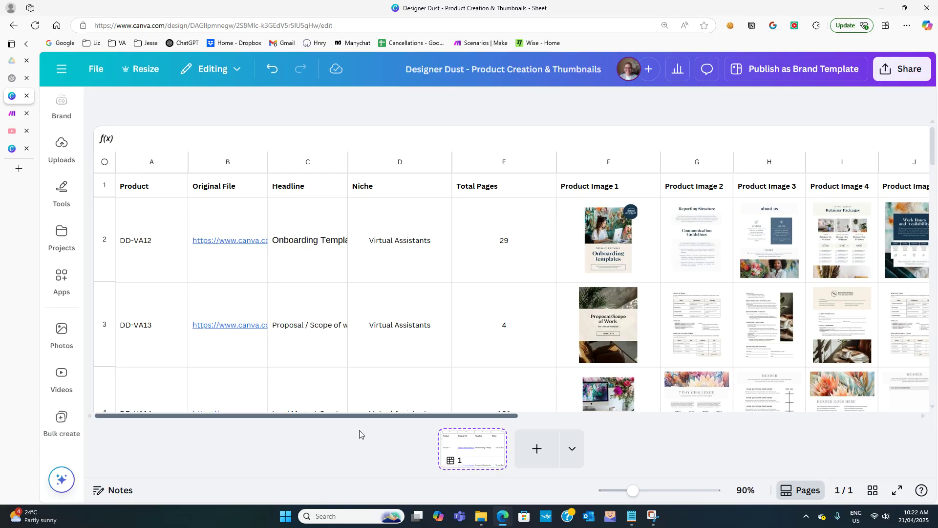
drag(355, 434, 393, 432)
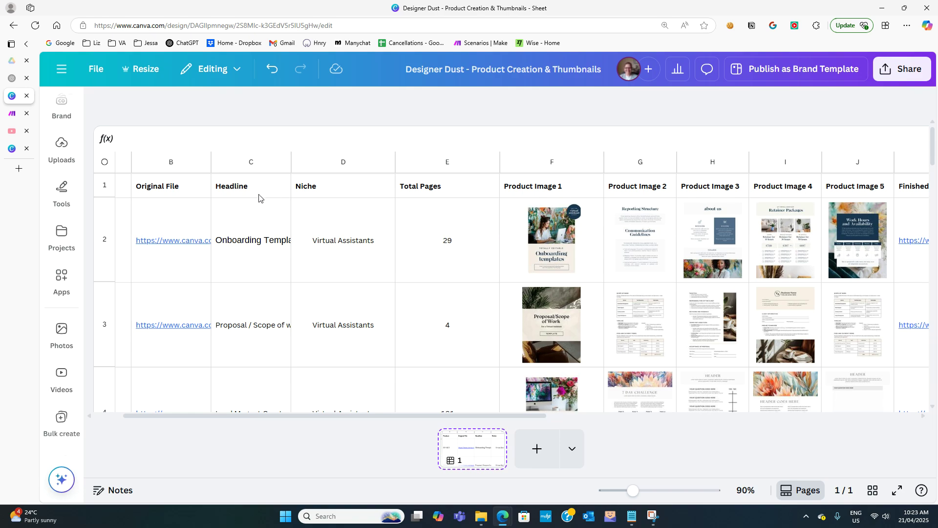
click(228, 189)
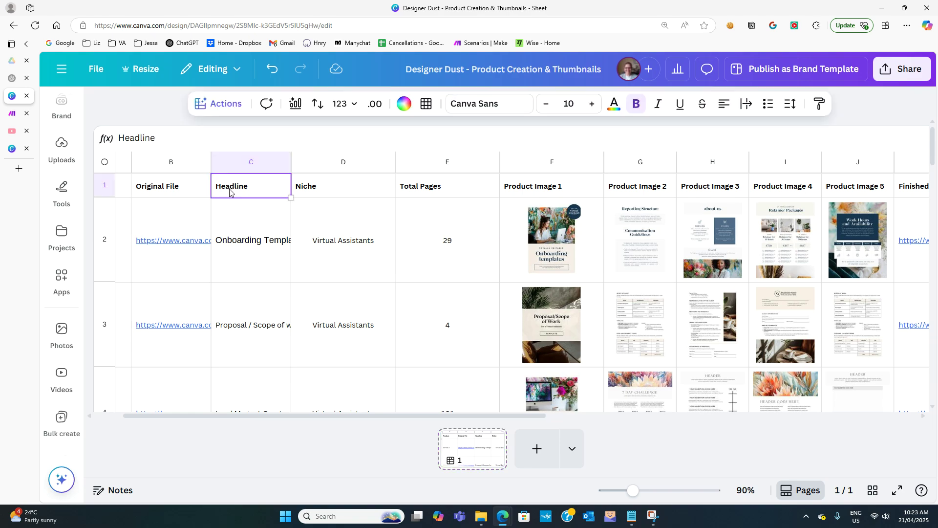
drag(229, 192, 843, 205)
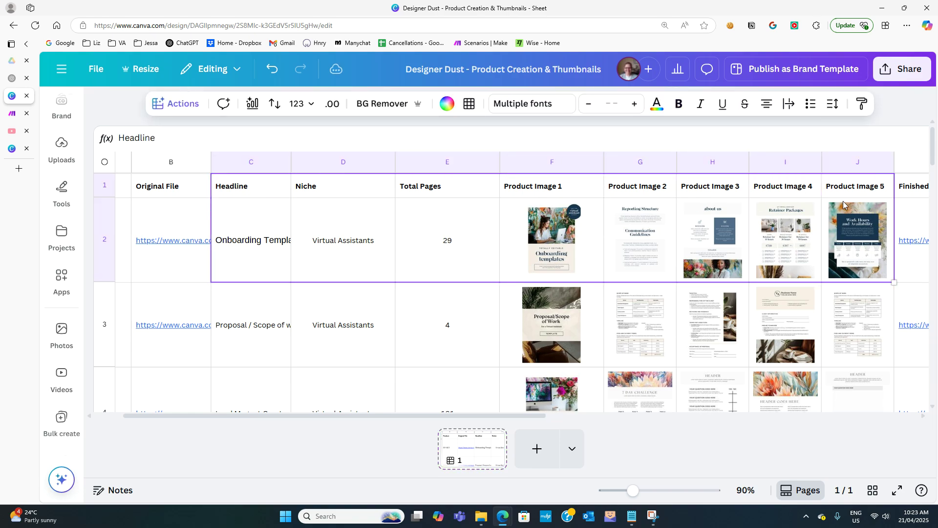
drag(844, 211, 858, 330)
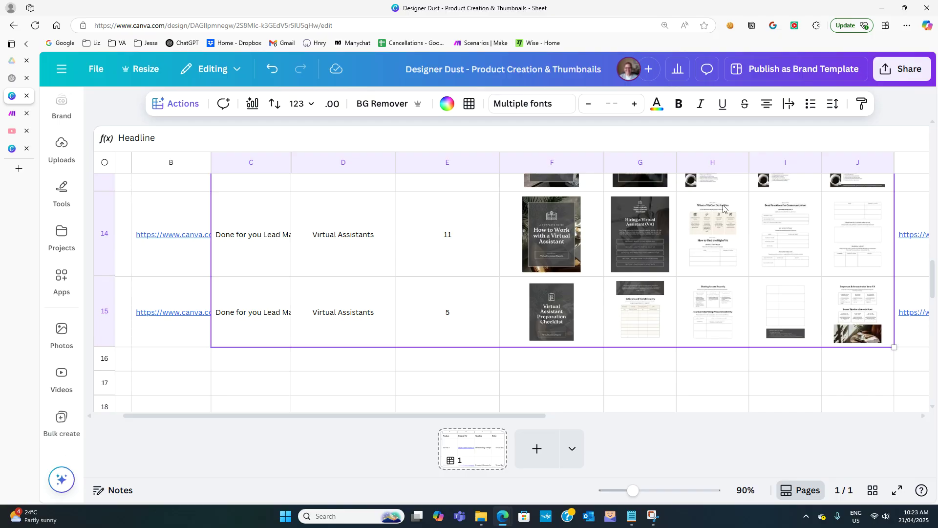
Start Bulk create with the selected data range C1:J15 and choose the "DESIGNER DUST M..." coaching agreement design as the template
click(171, 107)
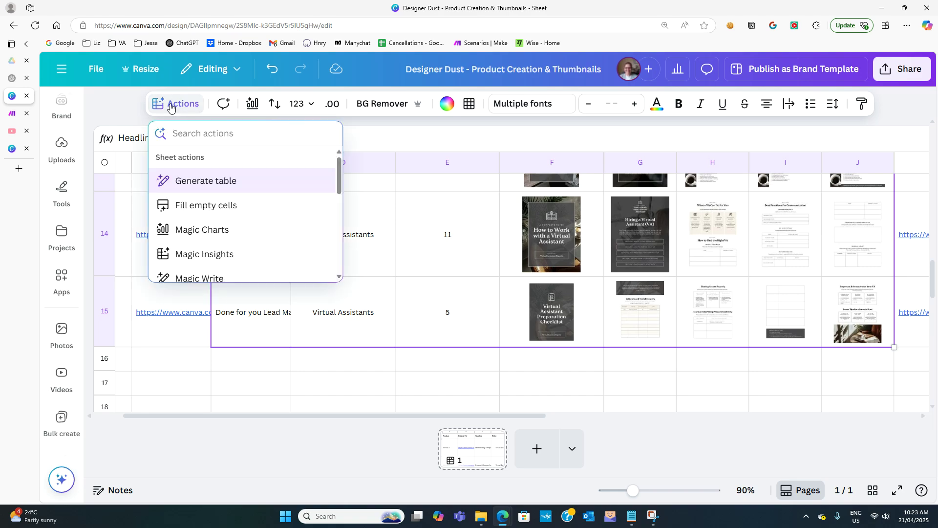
text(bulk)
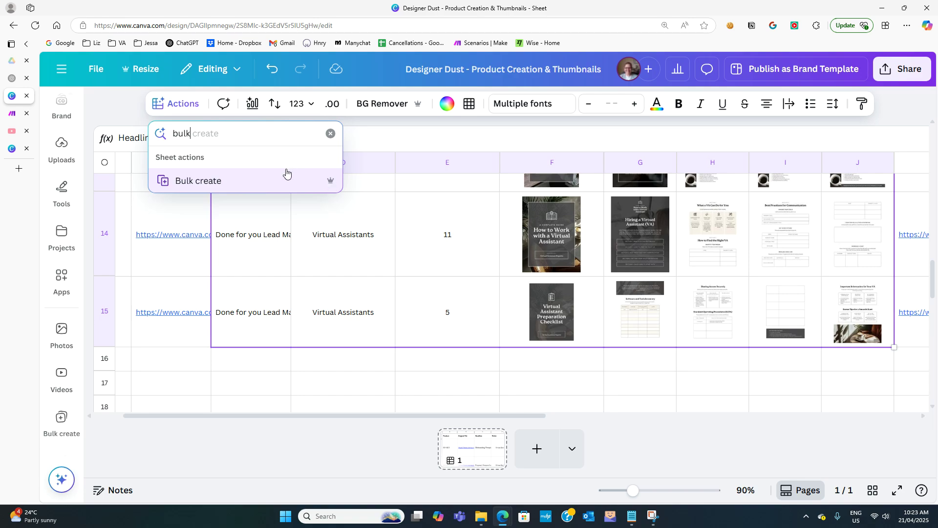
click(215, 181)
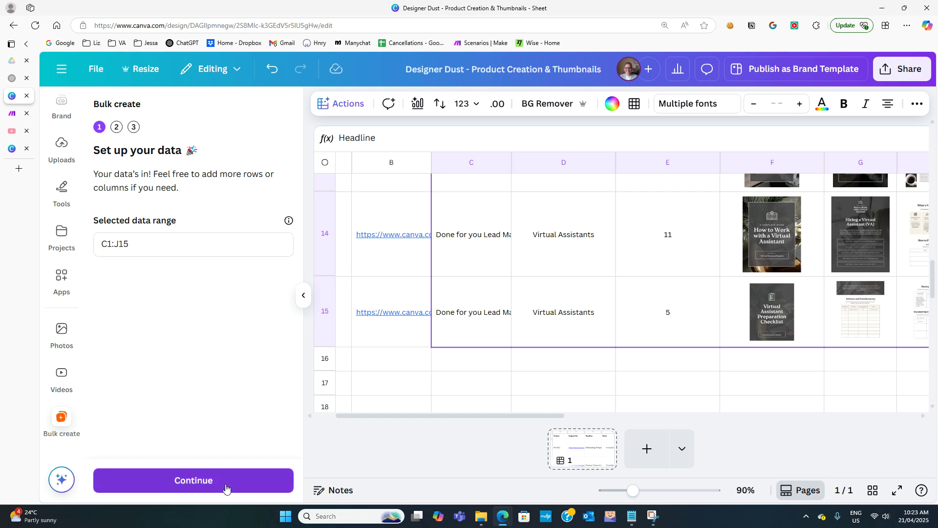
click(205, 488)
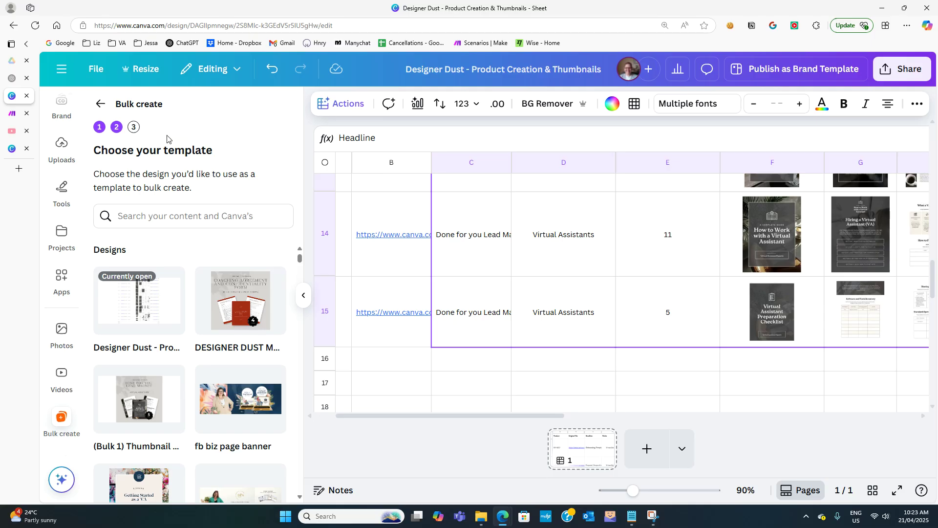
click(229, 303)
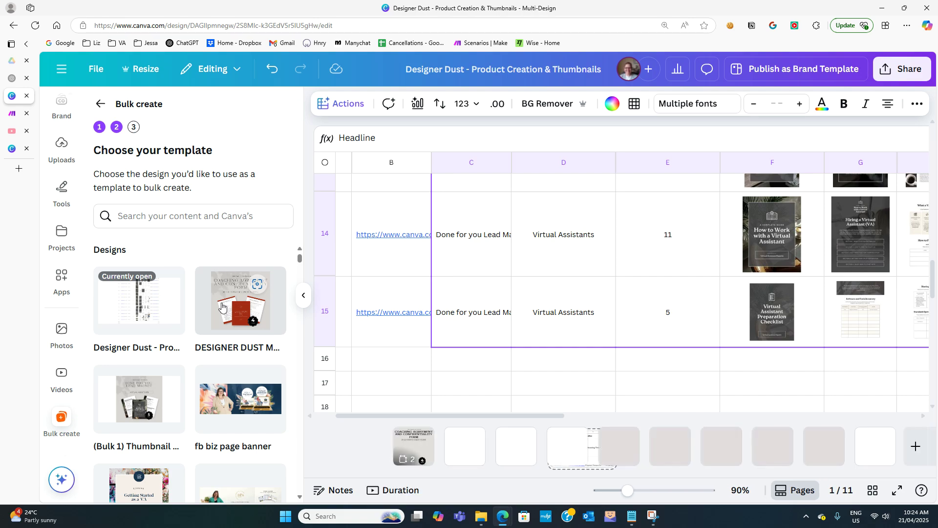
On page 2, connect the main title text to the Headline data field and the "Relationship Coach Forms" subtitle to Niche
click(413, 446)
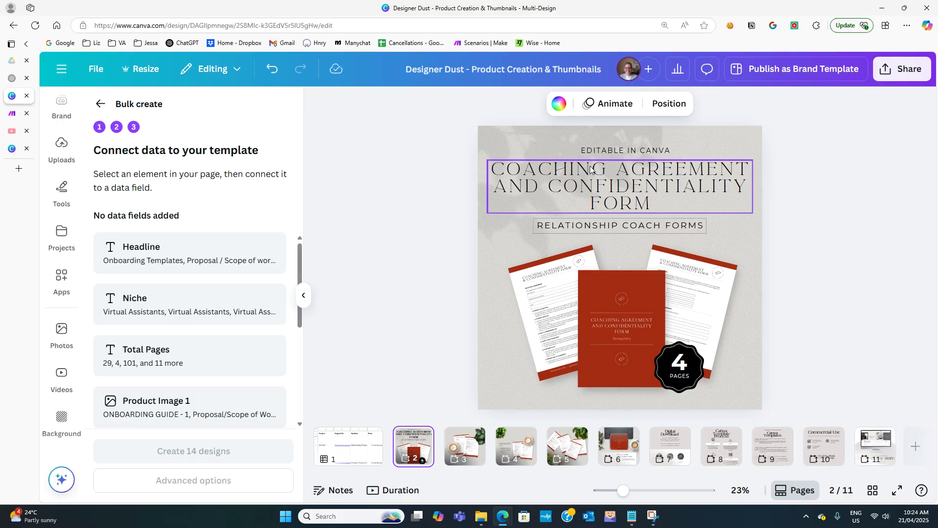
click(593, 188)
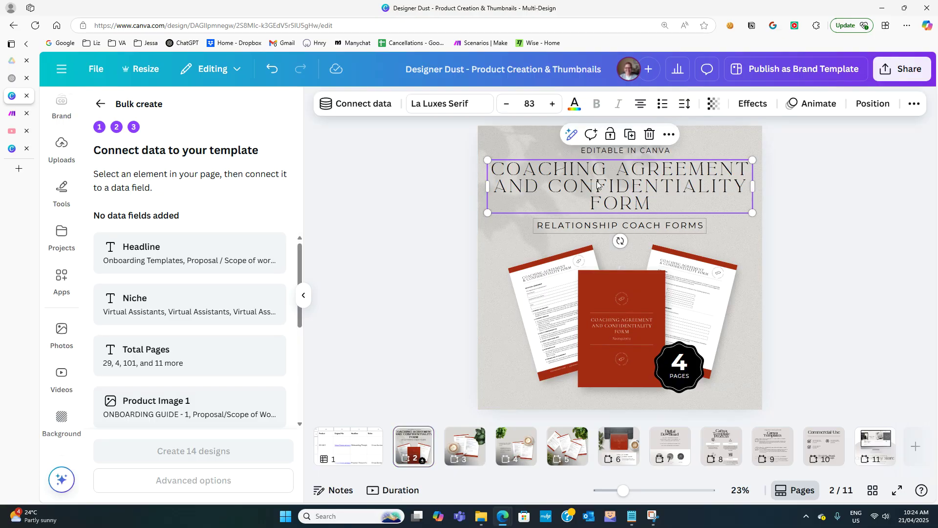
right_click(597, 185)
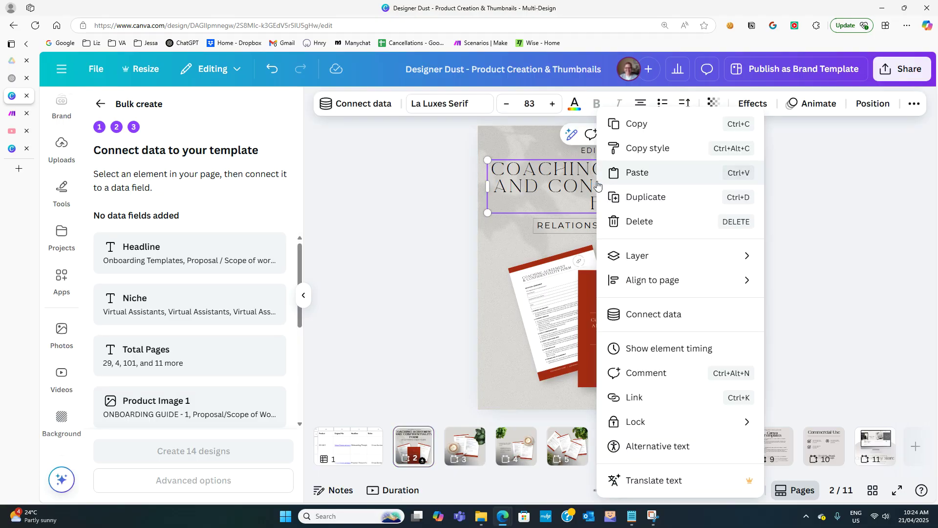
click(659, 316)
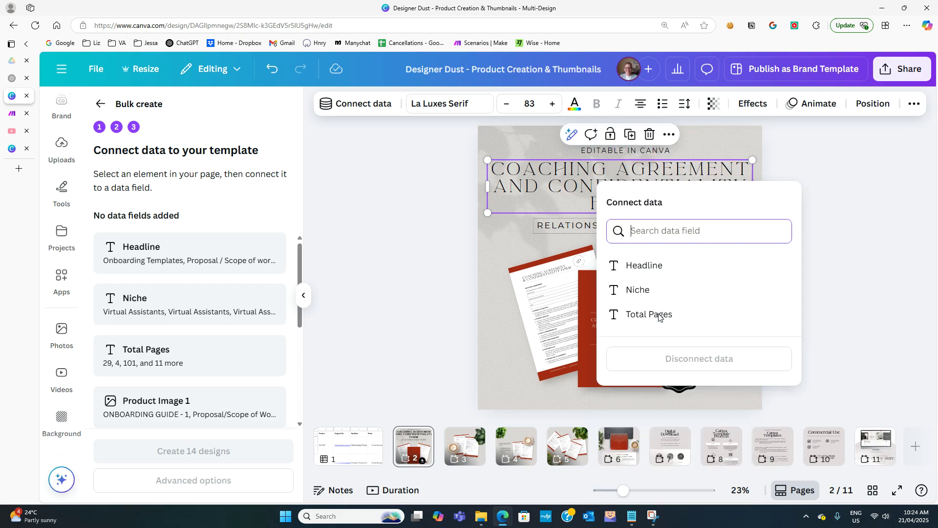
click(644, 266)
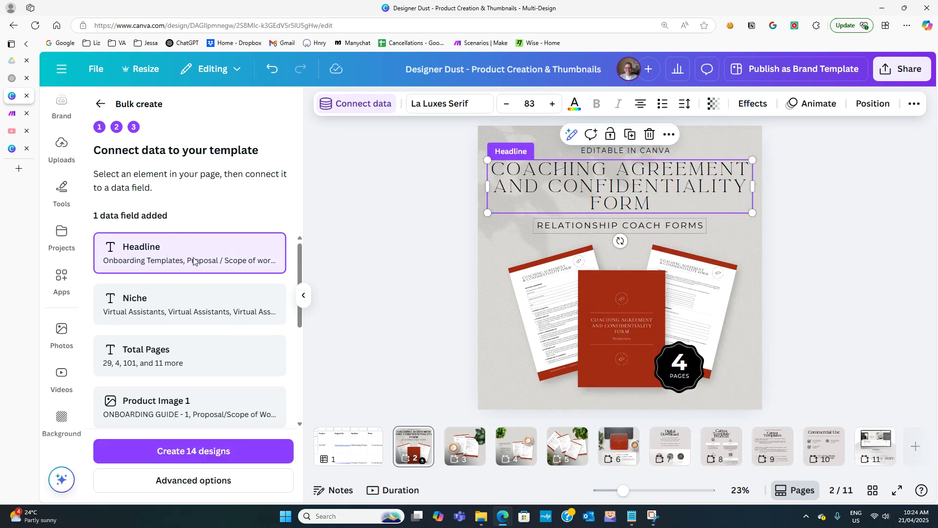
right_click(624, 224)
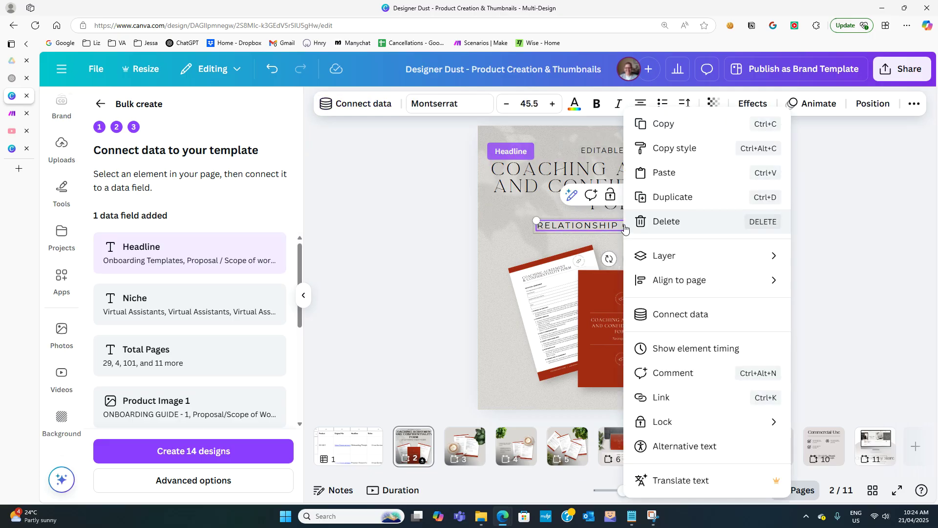
click(679, 317)
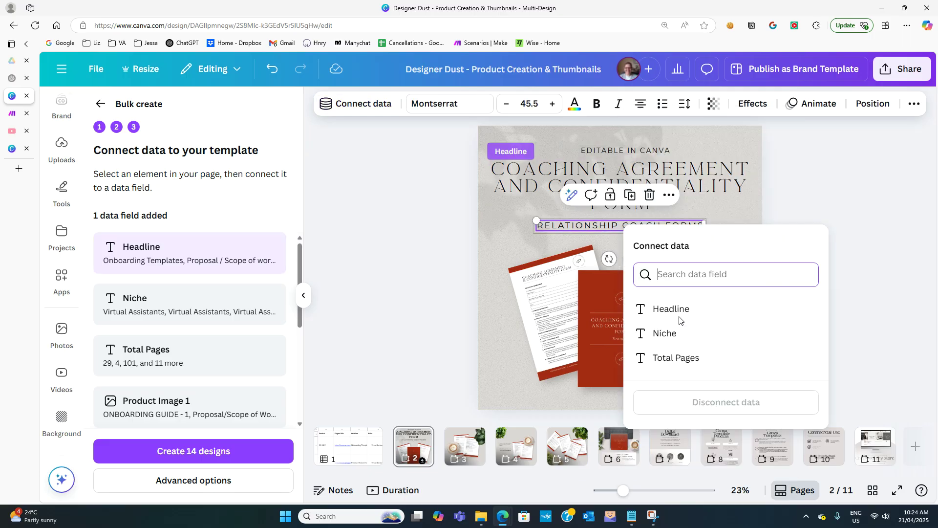
click(665, 334)
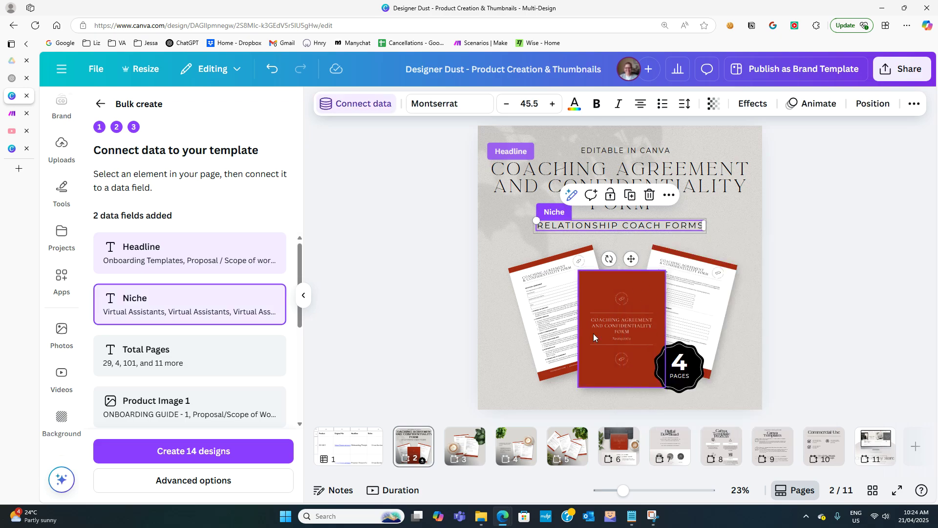
Connect the page-count number in the black badge on page 2 to the Total Pages data field
click(682, 370)
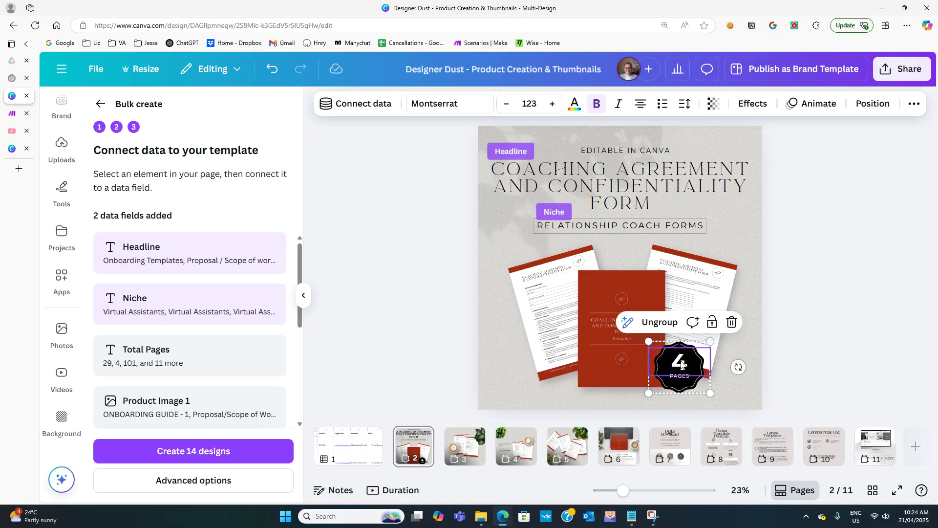
right_click(681, 364)
click(728, 289)
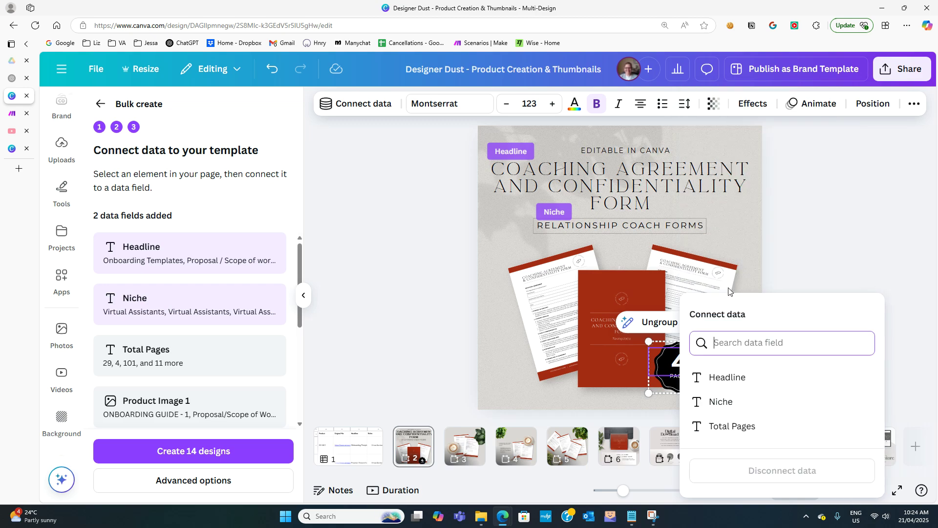
click(728, 427)
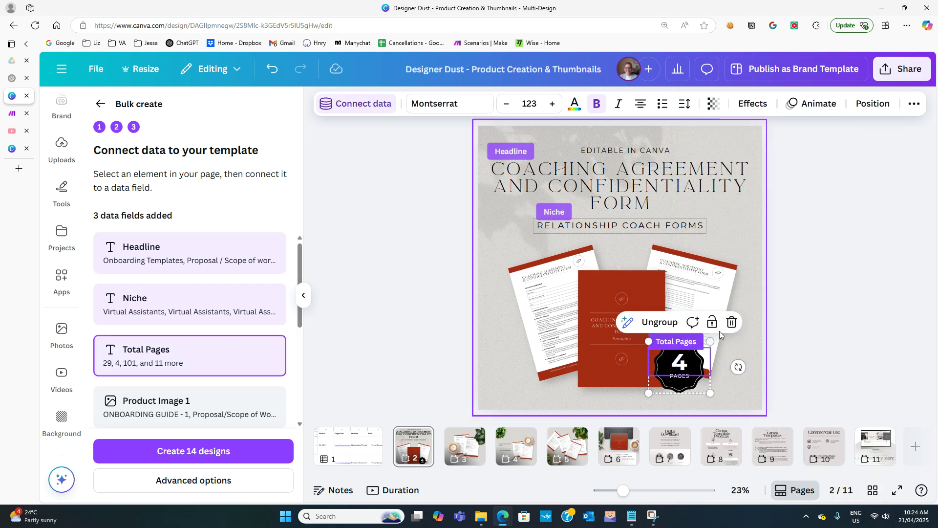
Connect the red cover image in the middle of page 2 to the Product Image 1 data field
scroll(201, 391, down, 3)
scroll(199, 351, up, 1)
scroll(199, 350, up, 1)
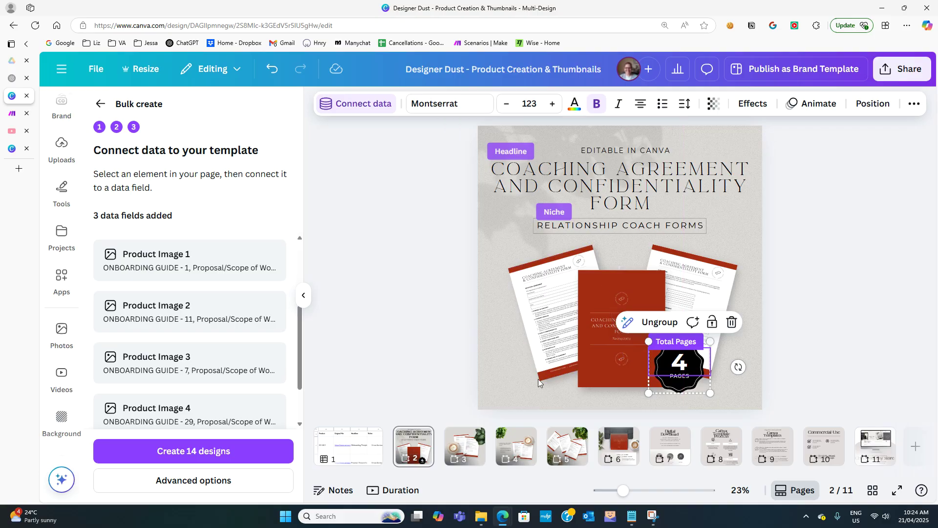
click(603, 291)
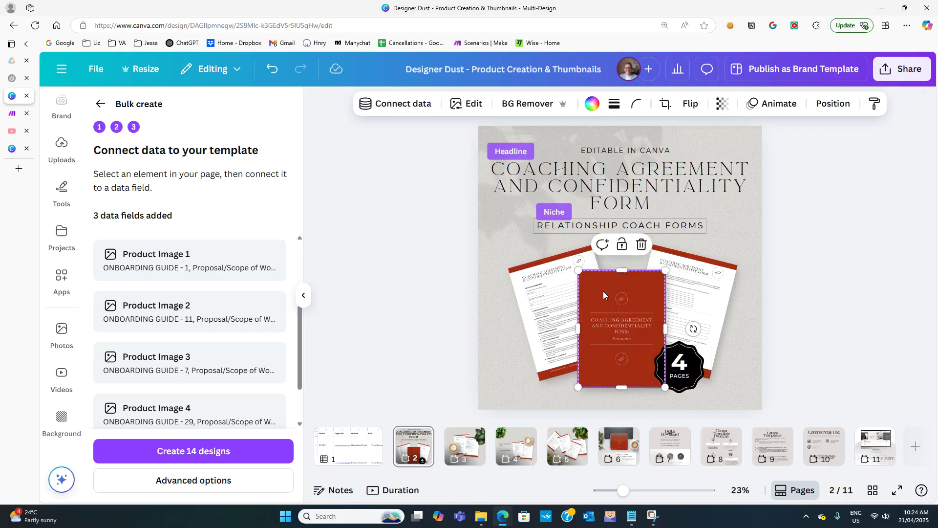
right_click(603, 291)
click(646, 276)
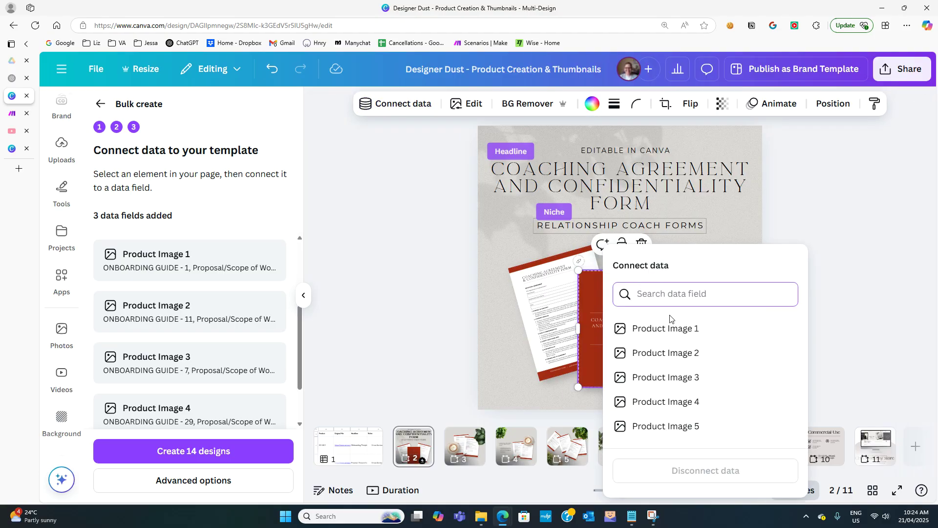
click(664, 335)
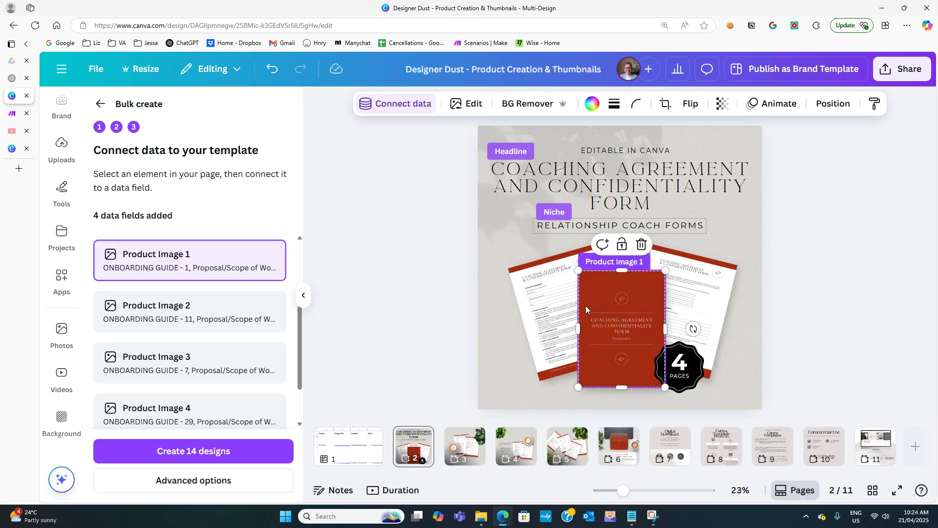
On page 2, connect the tilted document image left of the cover to Product Image 2 and the one right of it to Product Image 3
right_click(542, 293)
click(596, 267)
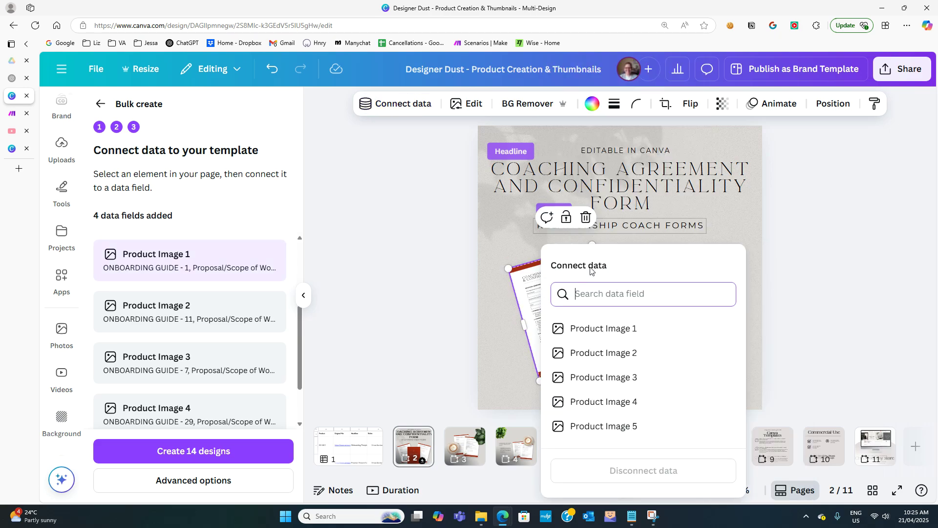
click(611, 352)
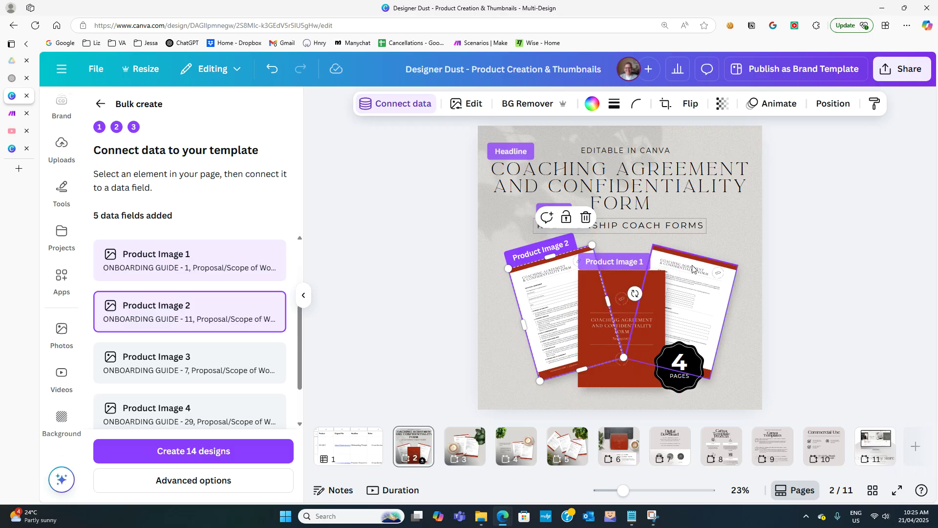
right_click(711, 269)
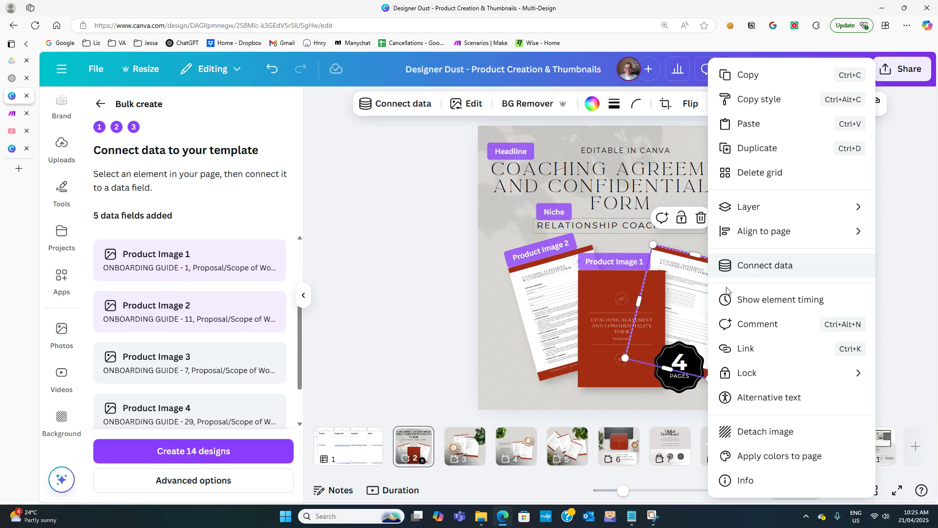
click(759, 266)
click(768, 377)
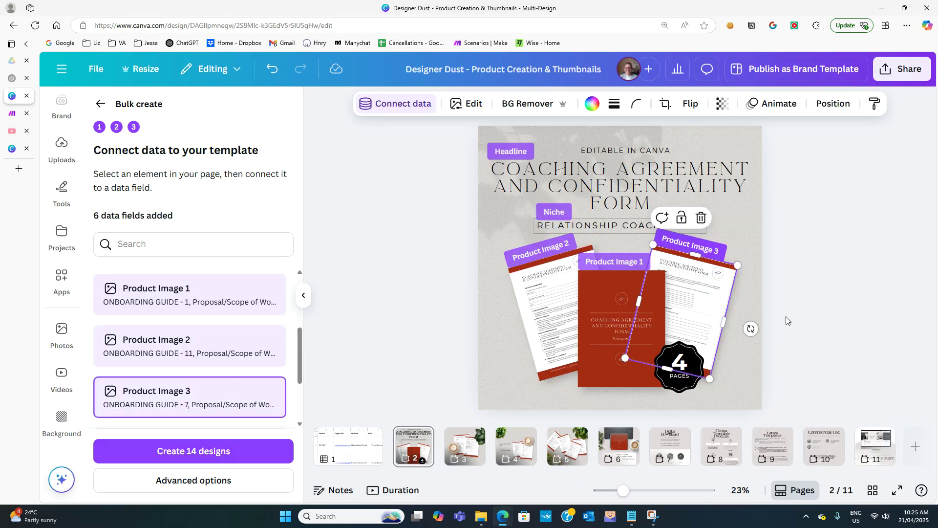
On page 3, connect the front document image to Product Image 2 and the one behind it to Product Image 3
click(465, 440)
right_click(652, 283)
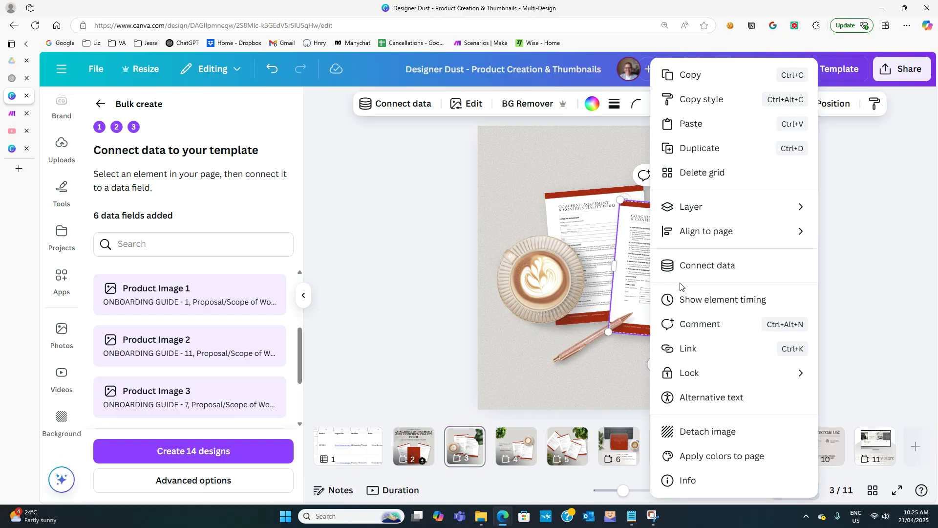
click(691, 268)
click(721, 360)
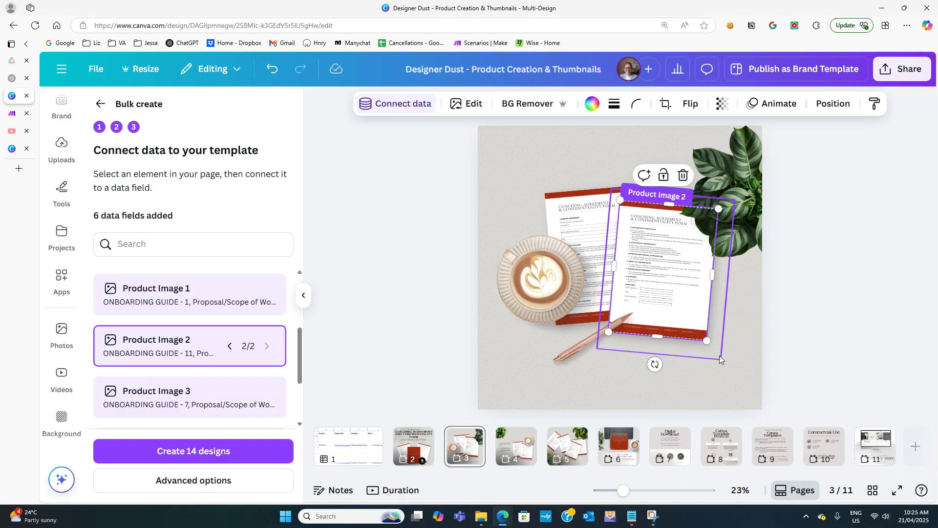
click(591, 211)
right_click(590, 212)
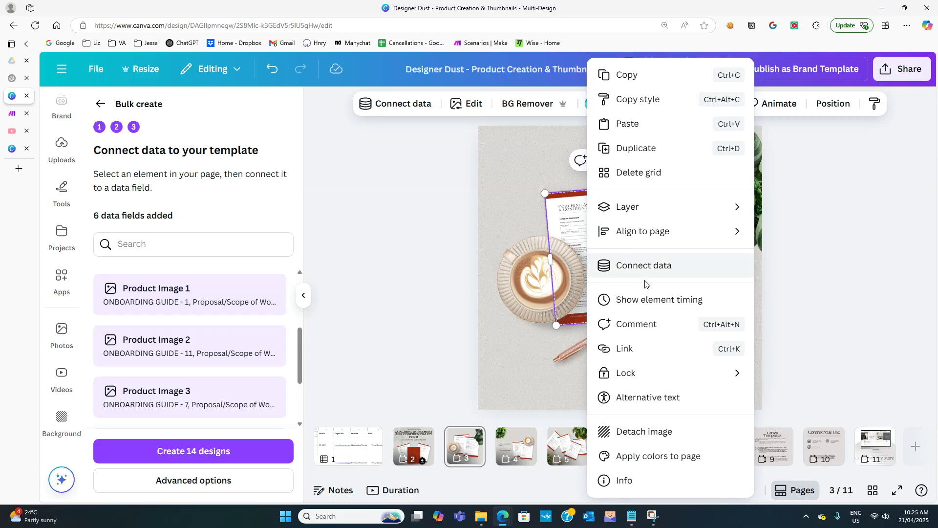
click(661, 266)
click(661, 347)
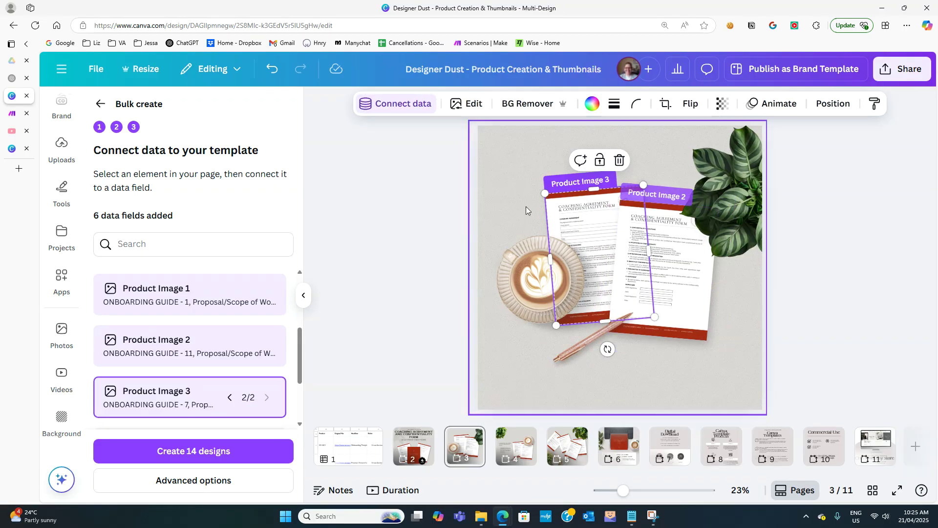
On page 4, connect the document image under the pen to Product Image 3 and the one under the coffee cup to Product Image 4
right_click(516, 442)
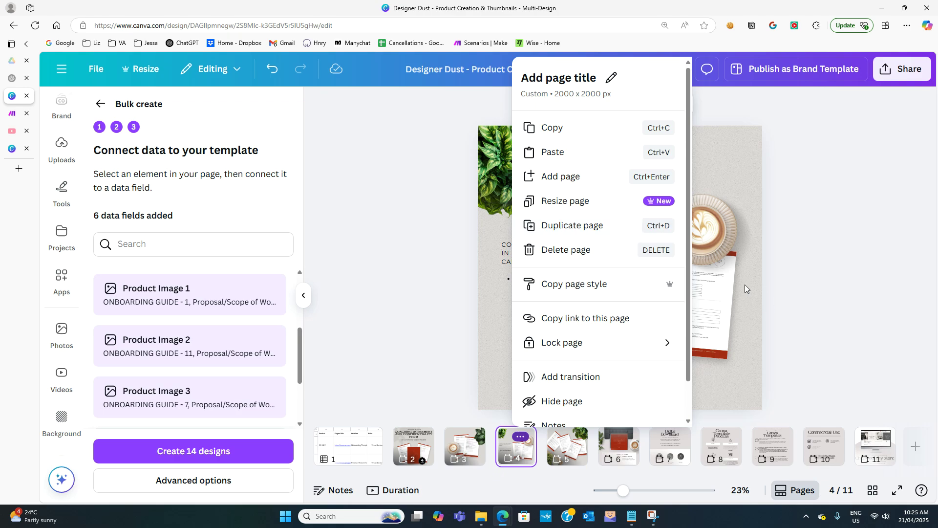
click(479, 334)
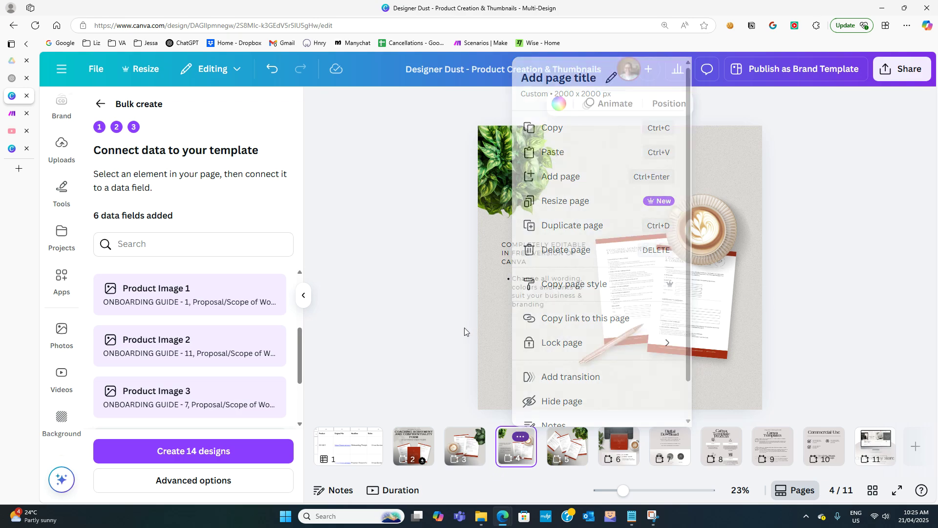
right_click(623, 291)
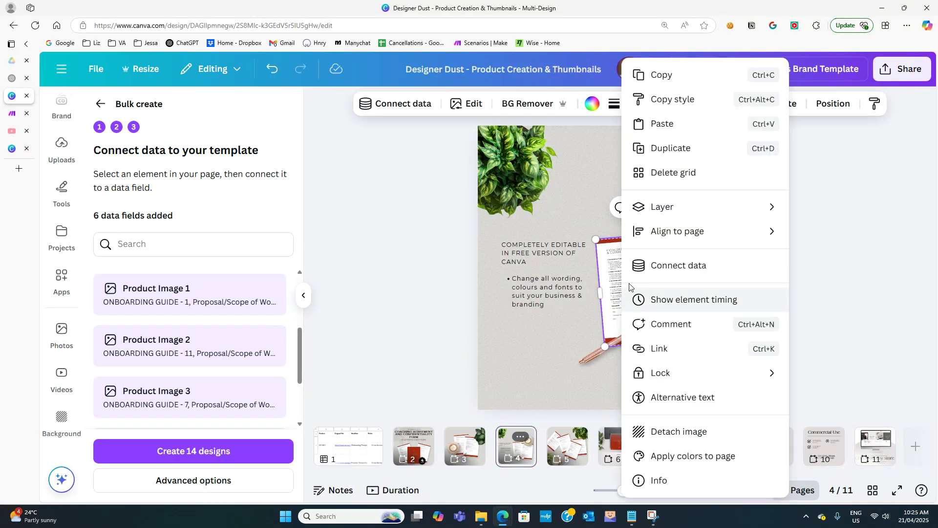
click(683, 267)
click(672, 377)
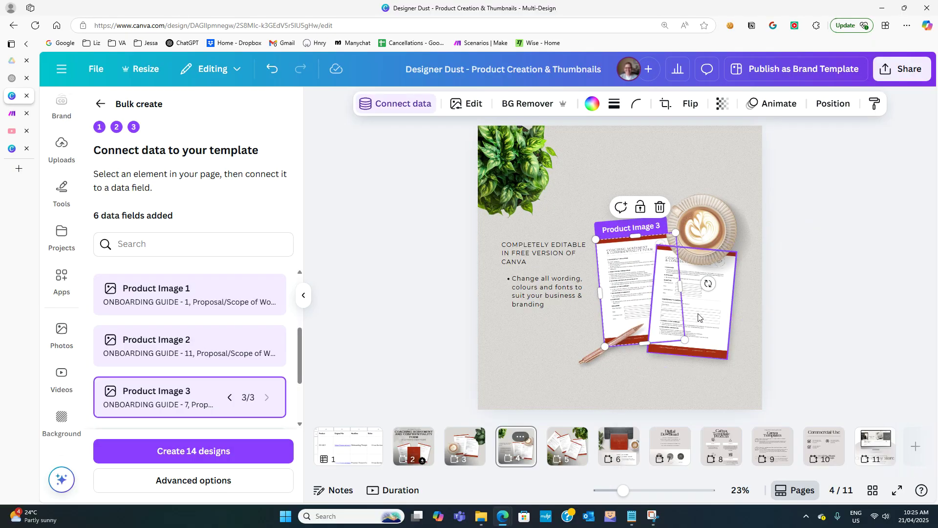
right_click(701, 305)
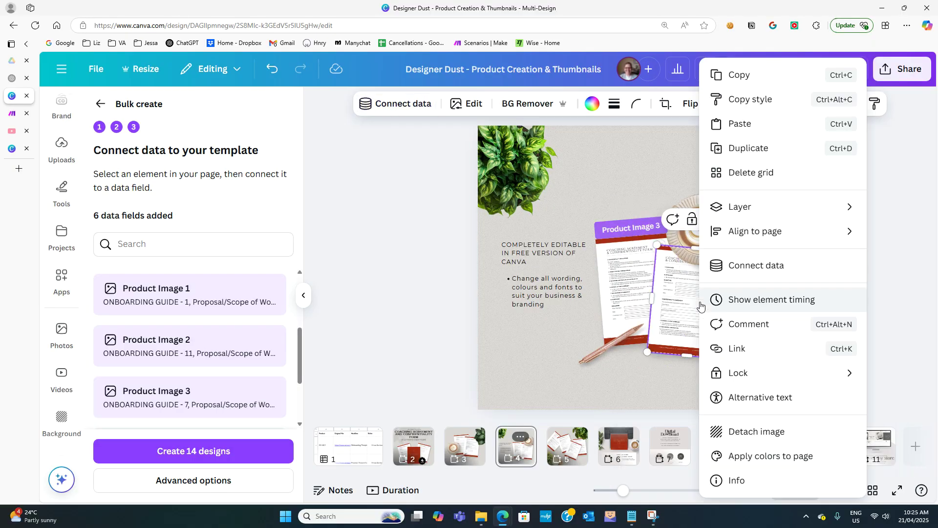
click(755, 264)
click(772, 402)
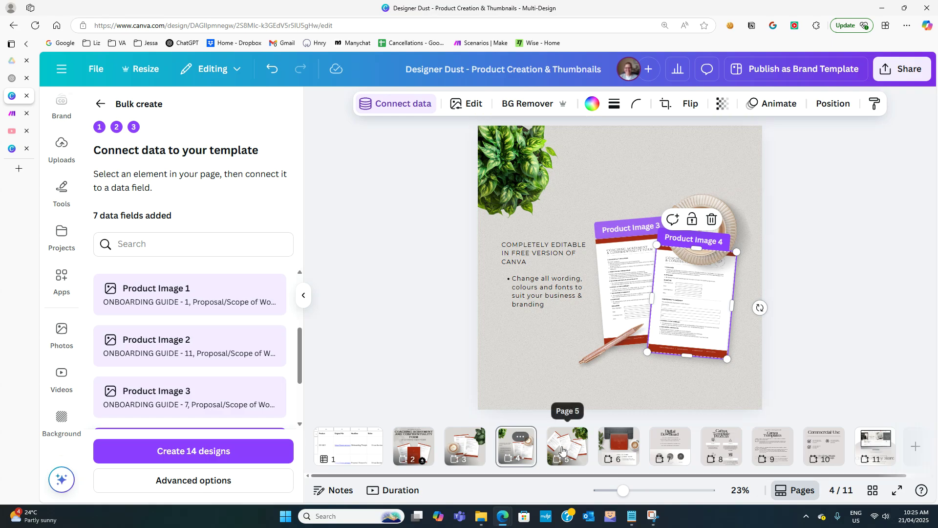
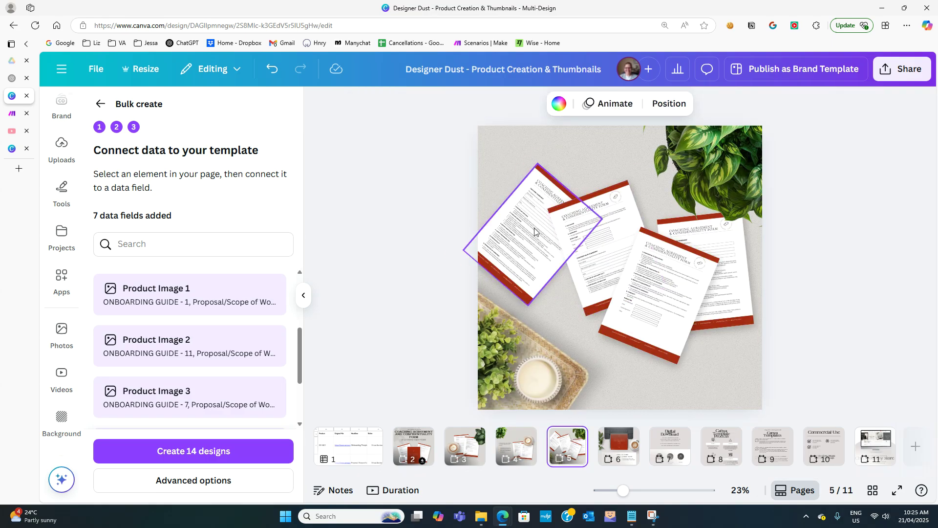
On page 5, connect the leftmost document image to Product Image 5 and the one overlapping it to Product Image 4
right_click(531, 233)
click(595, 267)
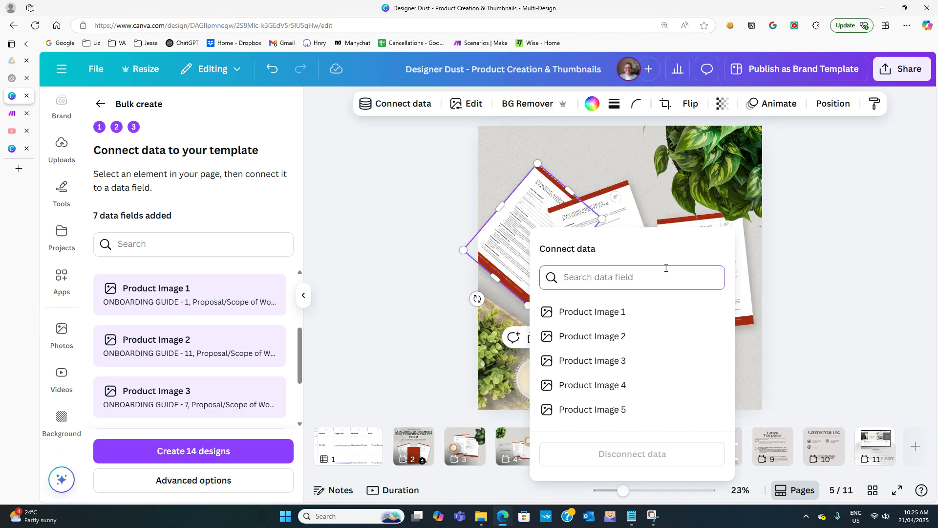
click(621, 411)
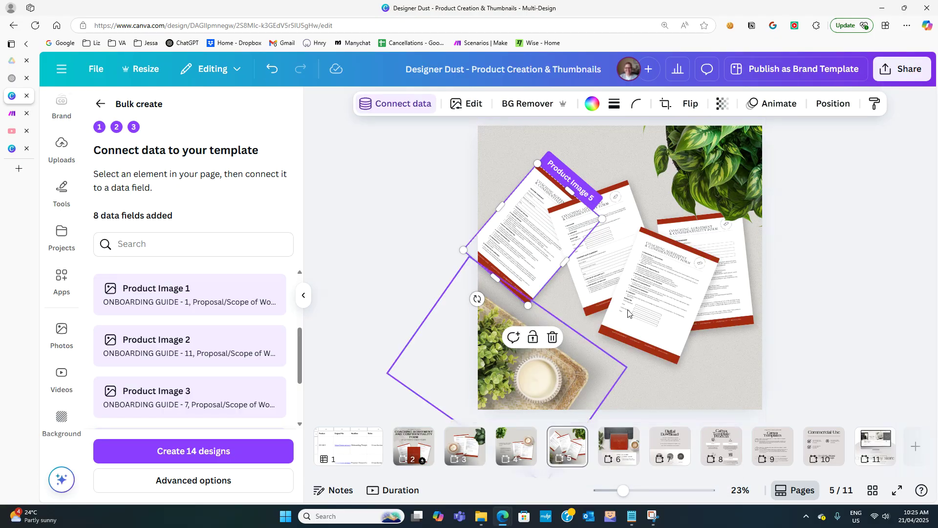
click(611, 231)
right_click(611, 232)
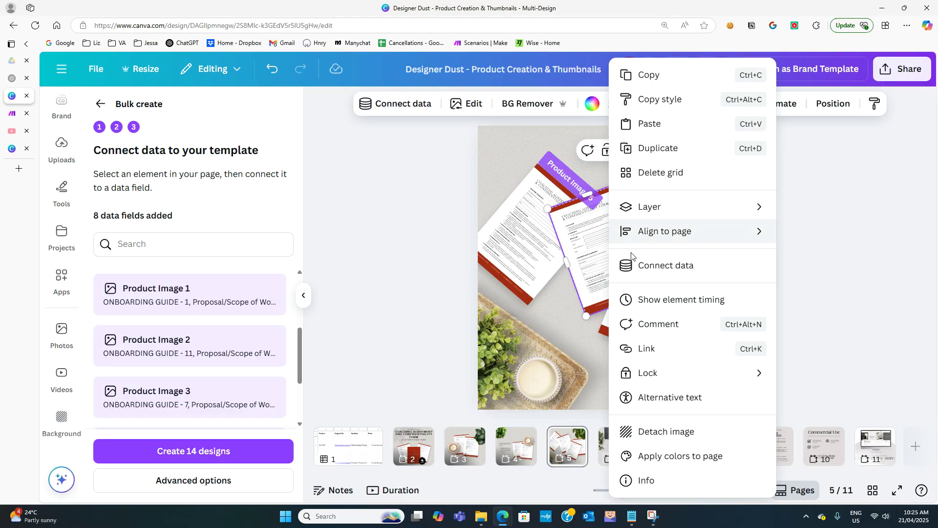
click(673, 264)
click(678, 386)
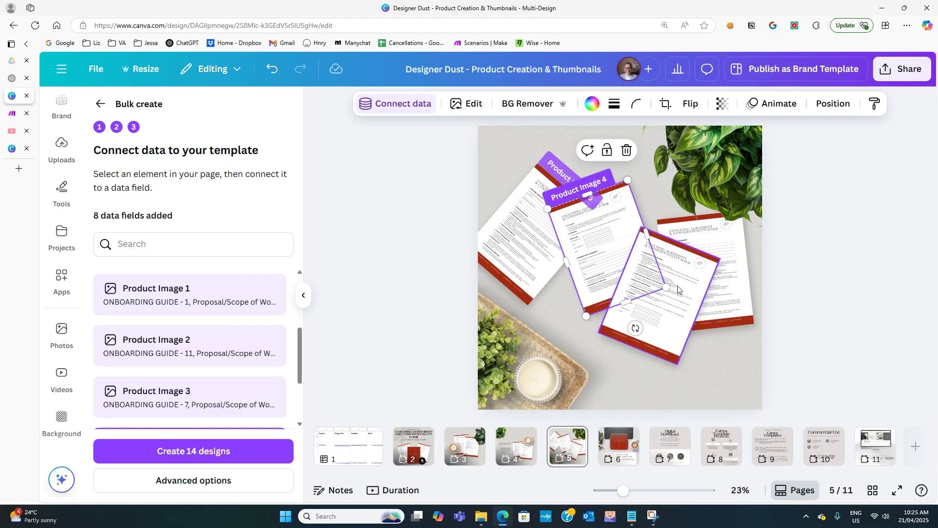
On page 5, connect the front document image to Product Image 3 and the rightmost one behind it to Product Image 2
right_click(678, 289)
click(712, 264)
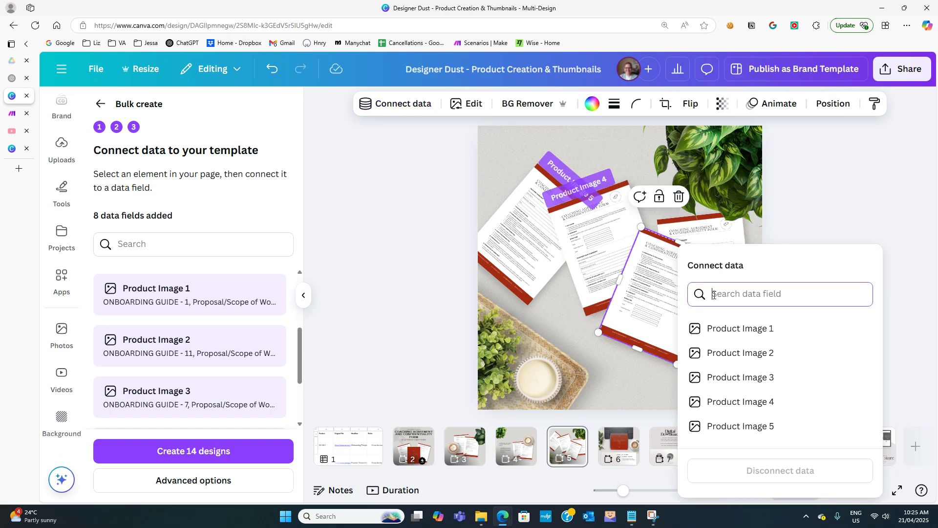
click(737, 378)
right_click(728, 288)
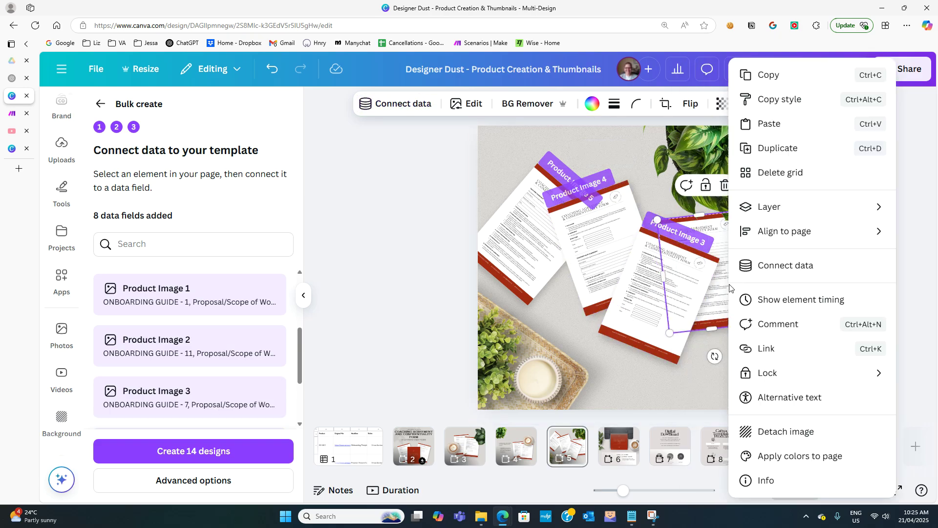
click(778, 274)
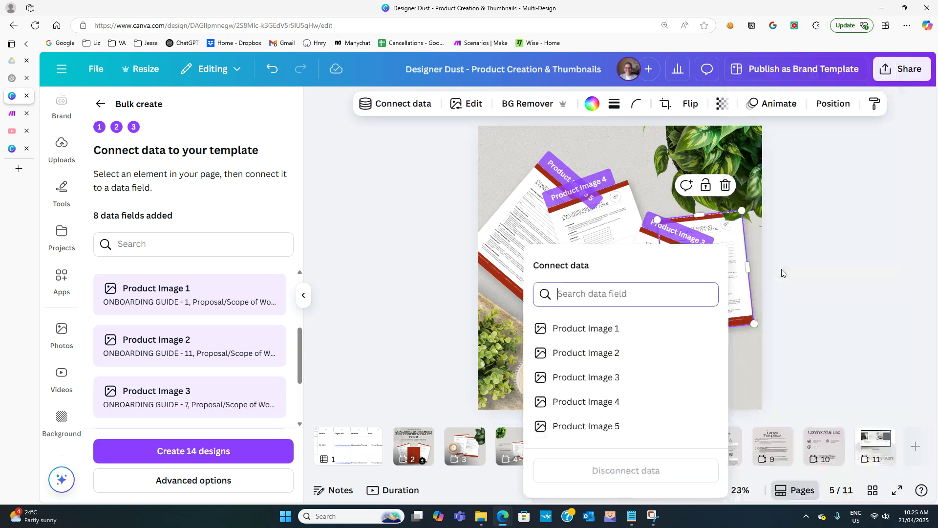
click(622, 355)
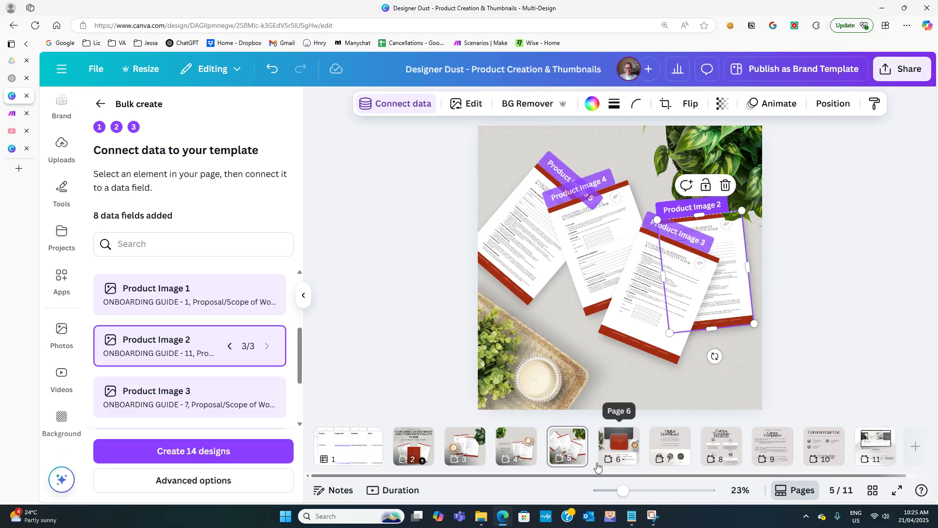
Connect the red cover image coming out of the printer on page 6 to the Product Image 5 data field
click(617, 457)
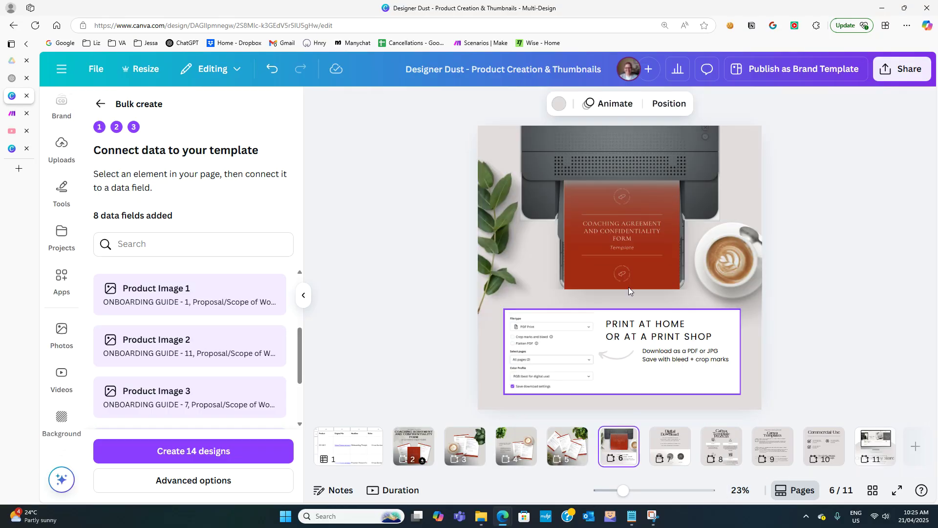
click(628, 266)
right_click(628, 266)
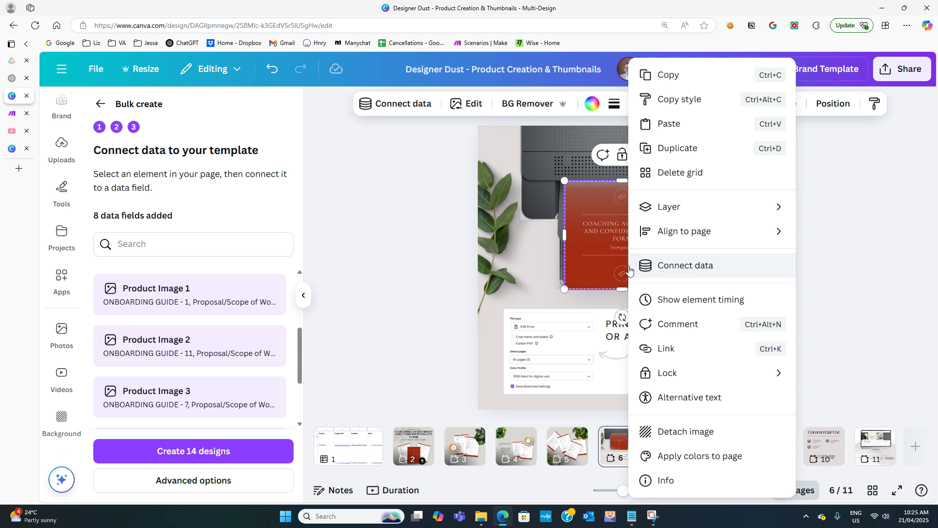
click(688, 270)
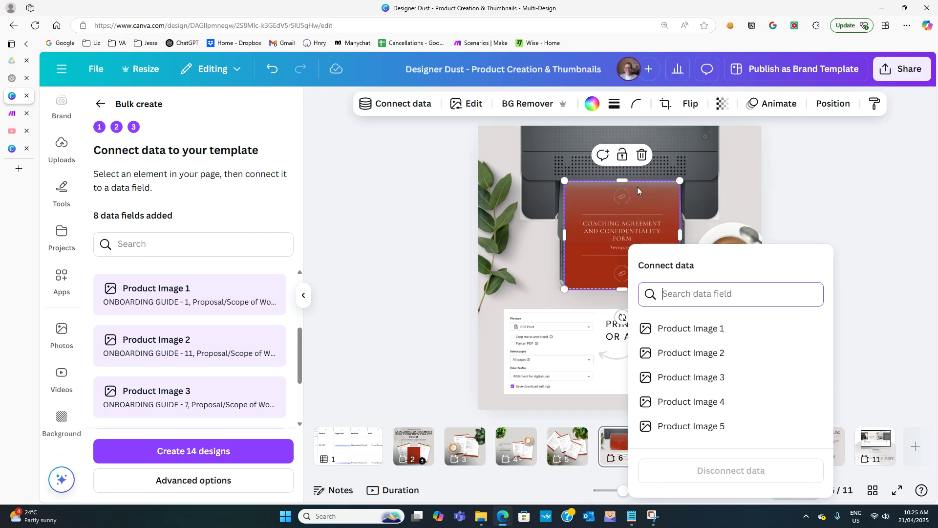
click(693, 429)
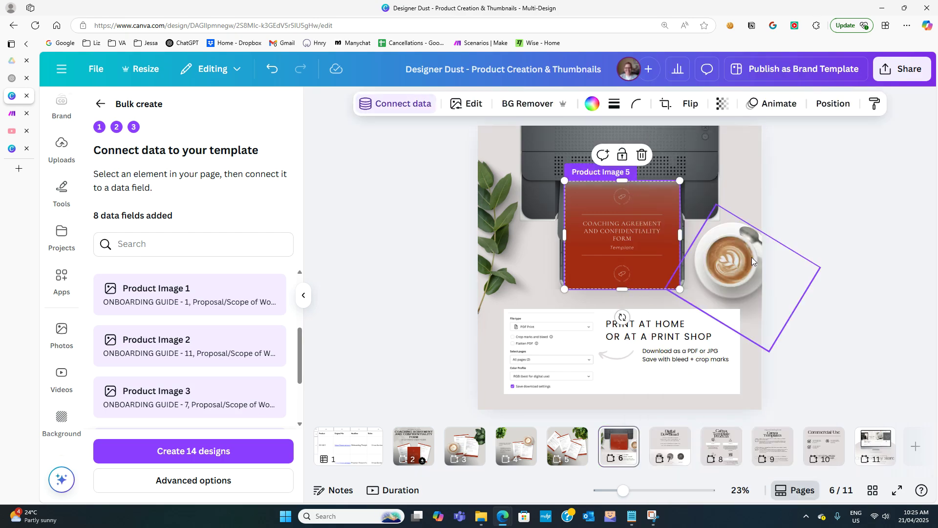
Check pages 7 to 11 of the template and create the 14 designs from the connected data
click(677, 447)
click(731, 451)
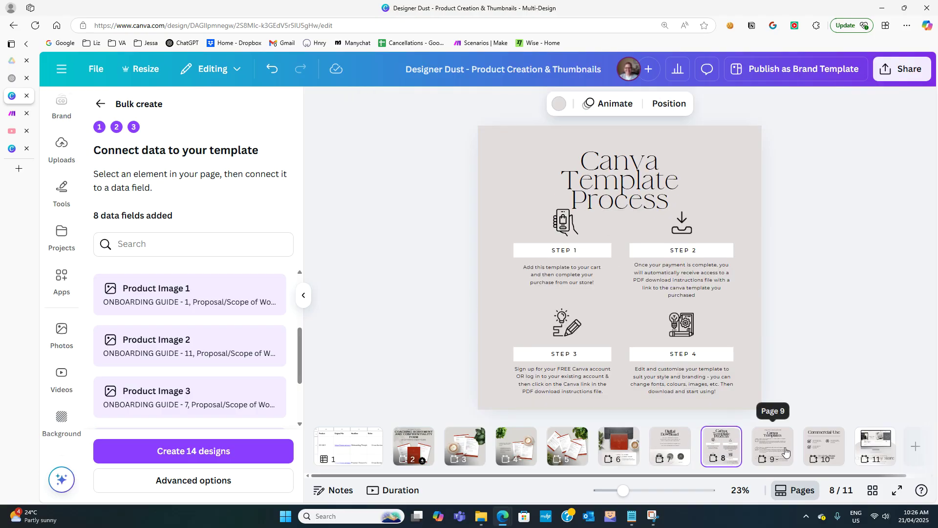
click(773, 447)
click(824, 446)
click(868, 446)
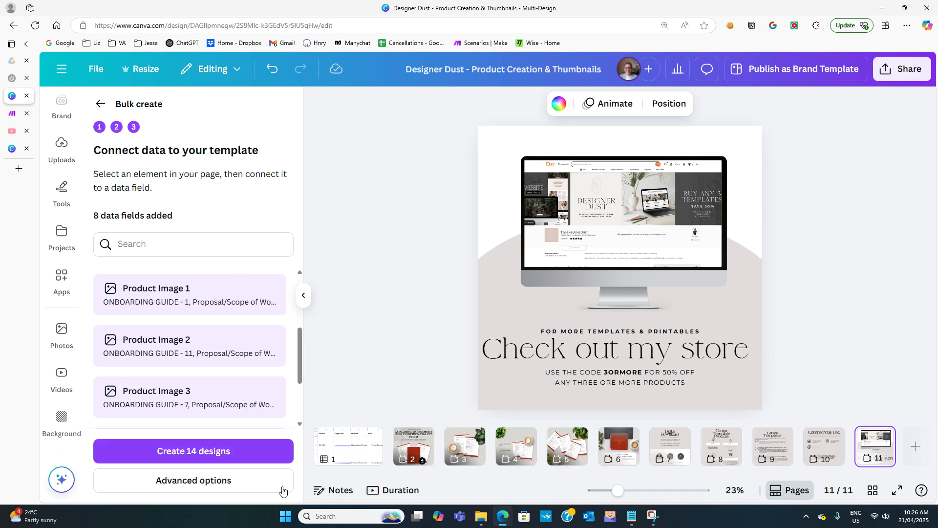
click(190, 455)
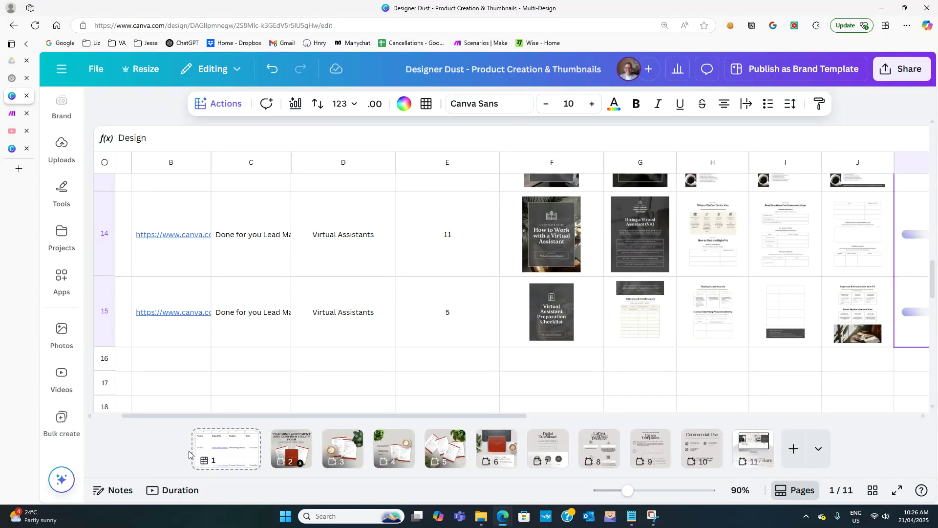
drag(308, 417, 464, 417)
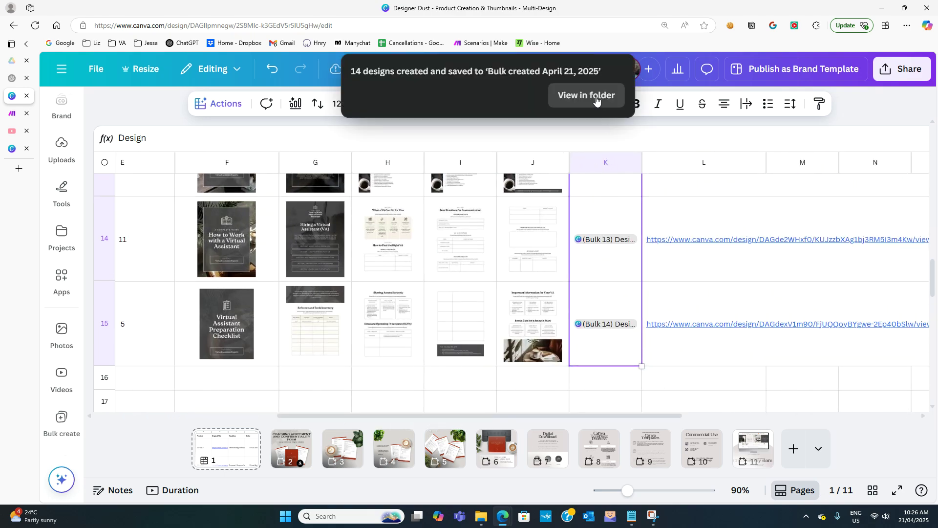
View the folder of bulk created designs and open the (Bulk 1) design
click(576, 97)
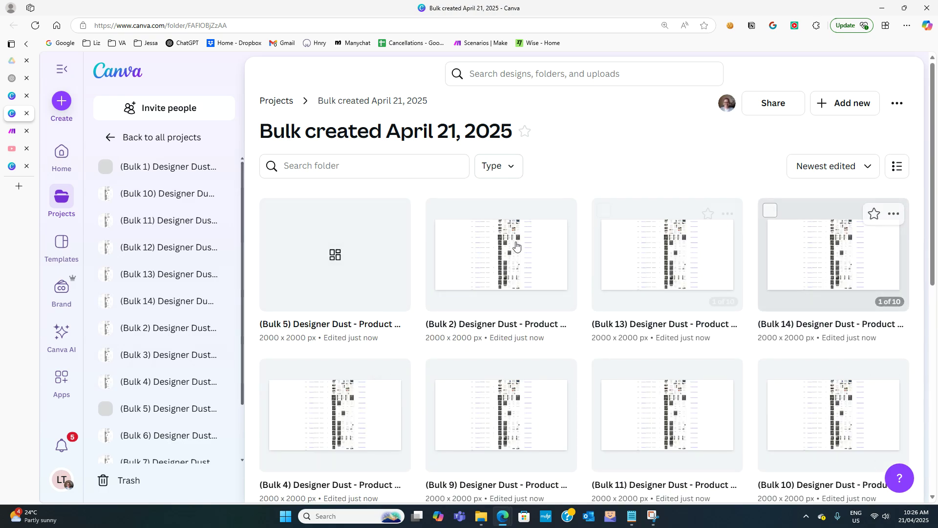
scroll(498, 413, down, 1)
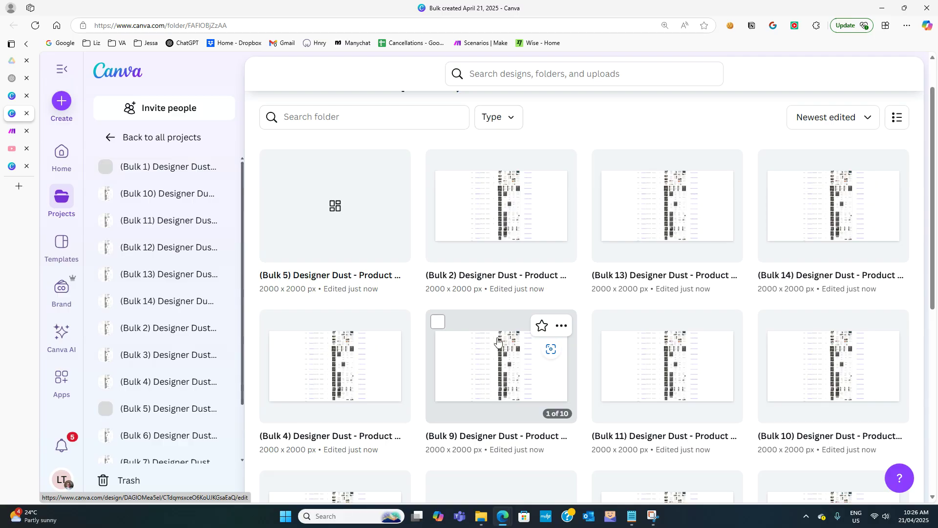
scroll(511, 413, down, 6)
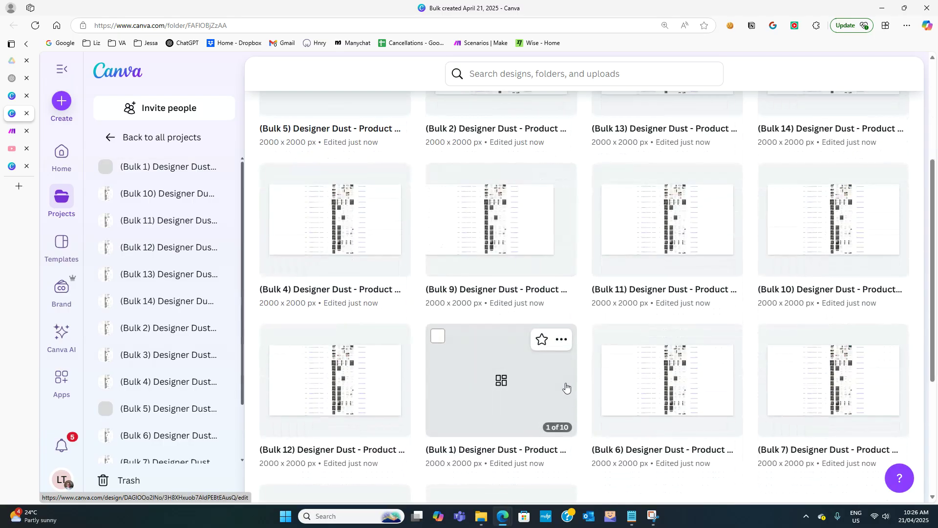
click(470, 269)
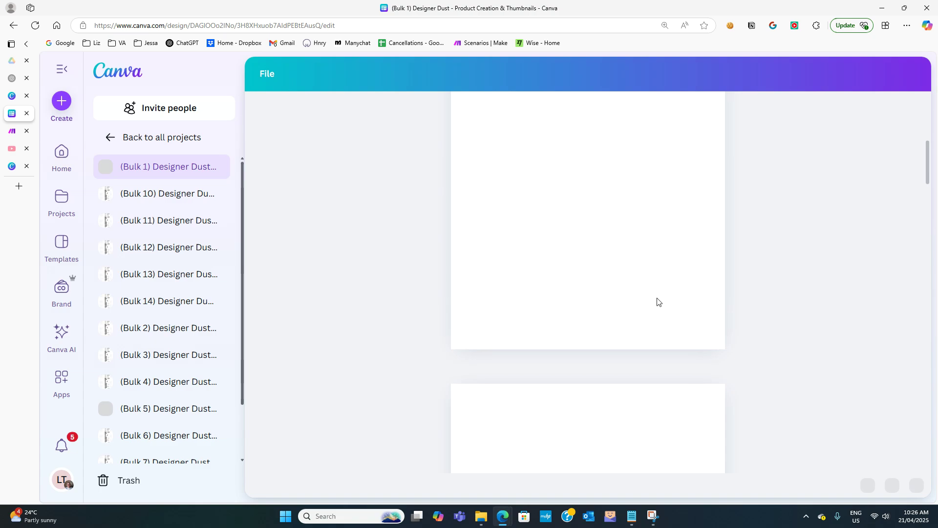
Move the ONBOARDING TEMPLATES title on page 1 slightly down, between the EDITABLE IN CANVA line and the VIRTUAL ASSISTANTS box
scroll(767, 362, up, 10)
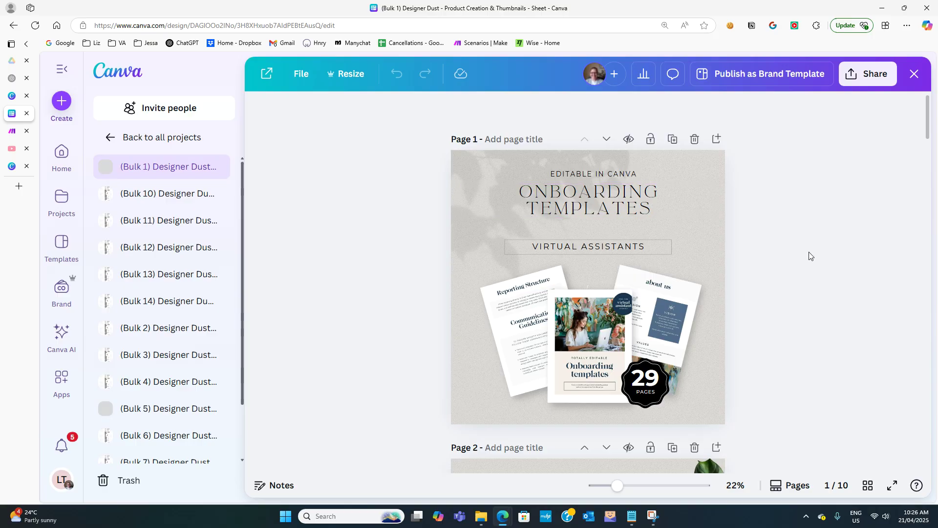
drag(597, 207, 495, 197)
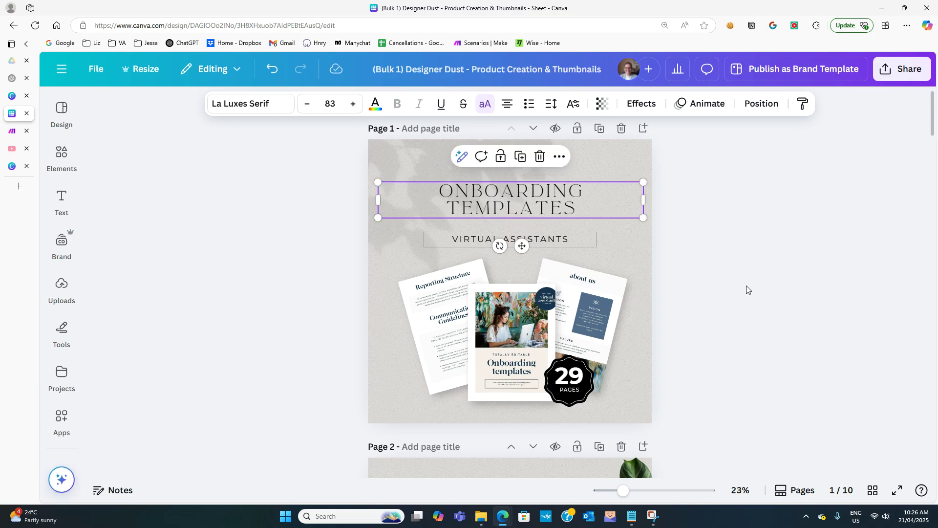
click(742, 312)
Shift the Work Hours and Availability image upward inside its printer paper frame on page 5
scroll(745, 330, down, 6)
scroll(746, 333, down, 15)
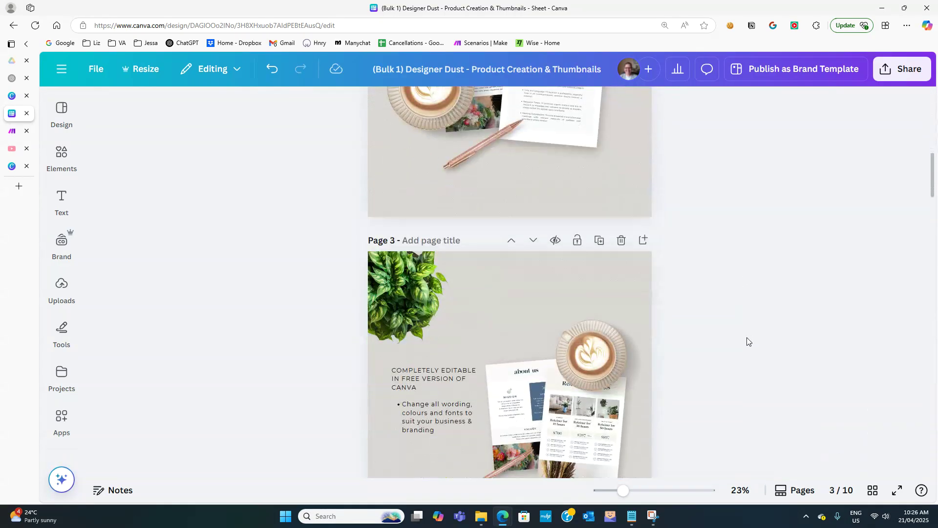
scroll(746, 341, down, 4)
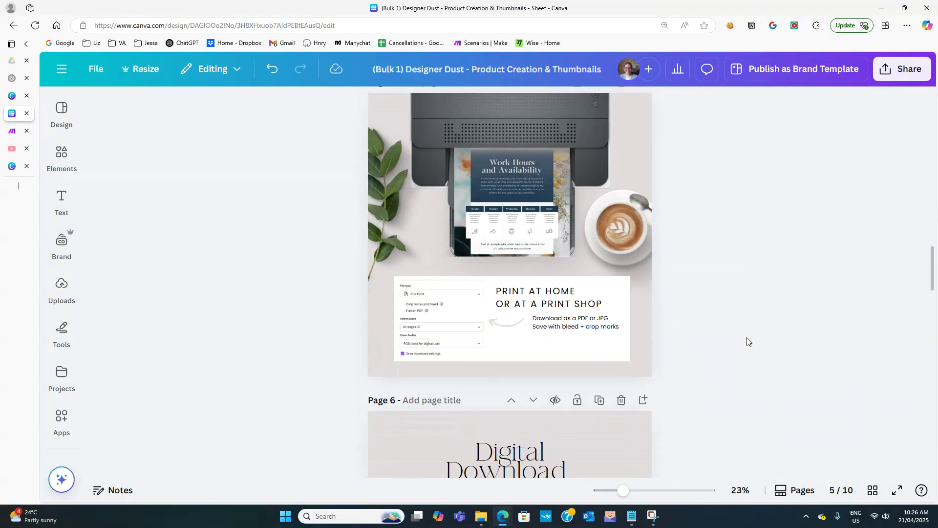
click(519, 232)
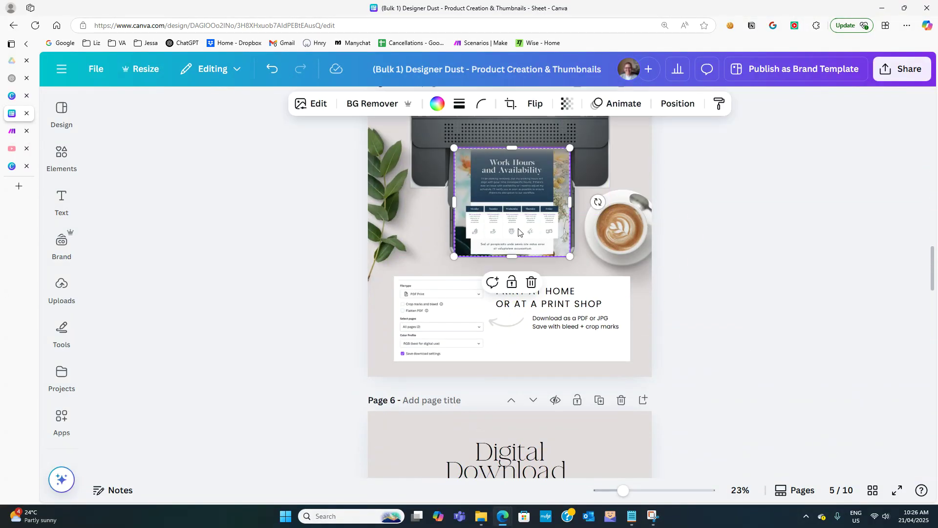
double_click(516, 242)
drag(514, 259, 505, 198)
click(749, 222)
click(749, 222)
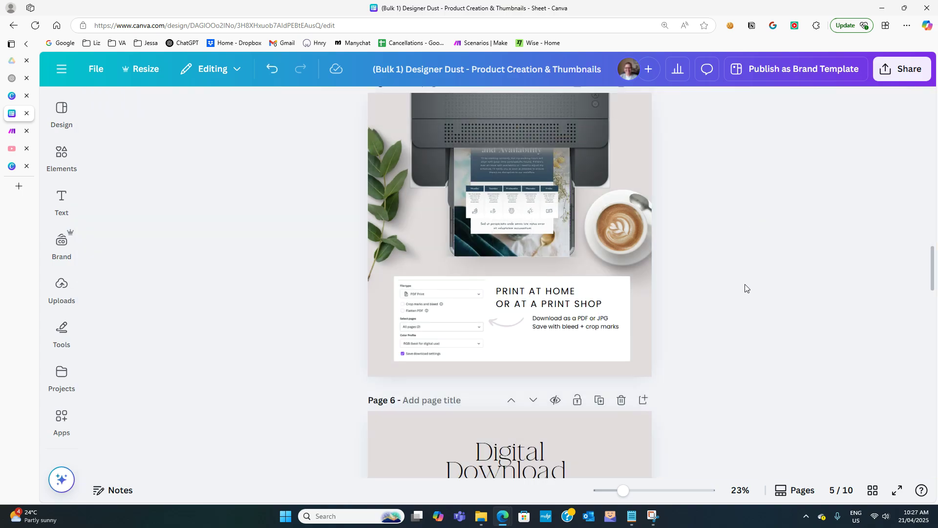
scroll(745, 289, up, 10)
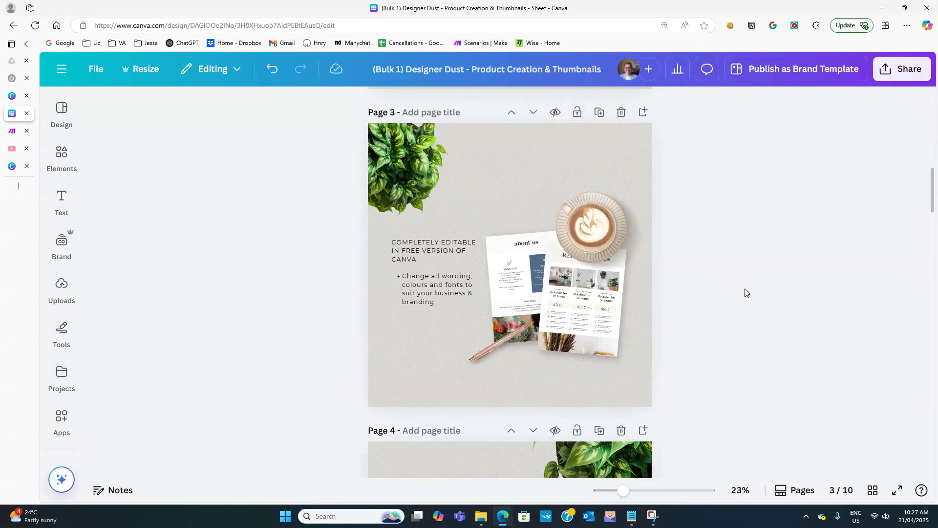
scroll(745, 288, up, 10)
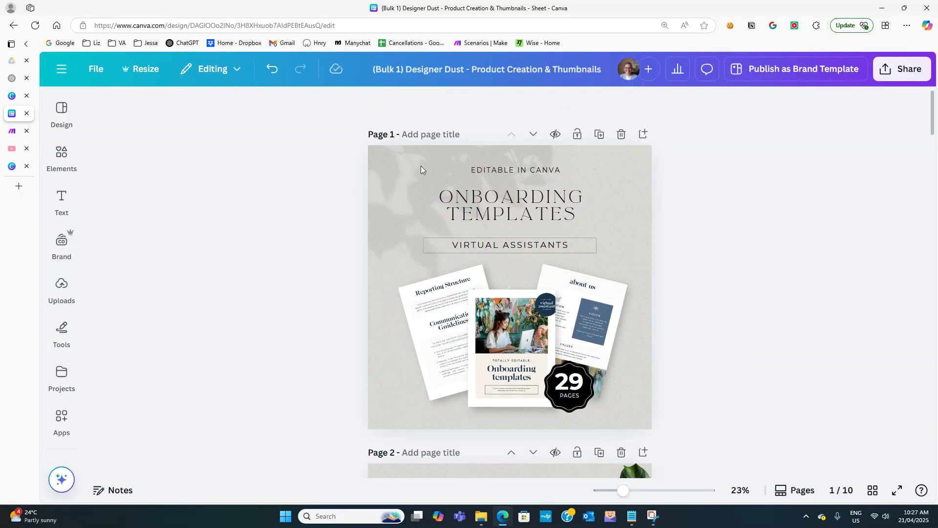
Rename the design as DD-VA01
click(529, 70)
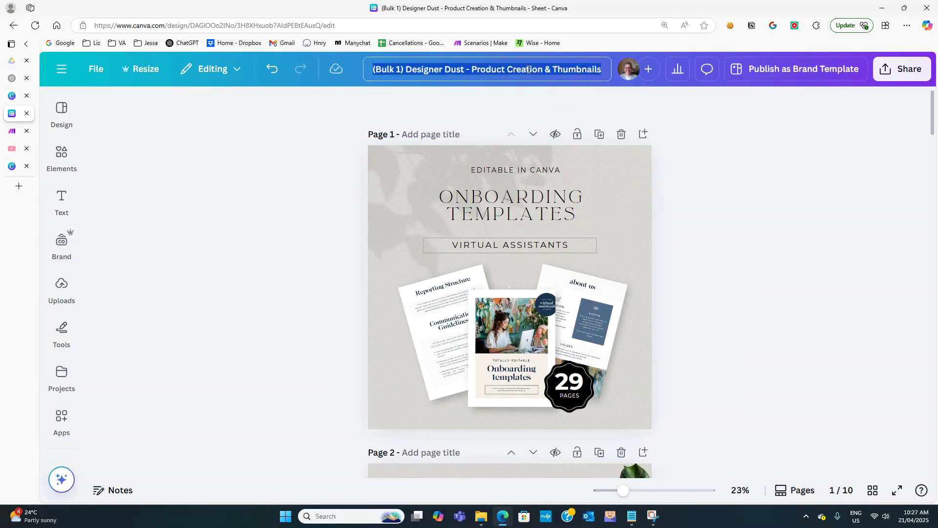
text(DD)
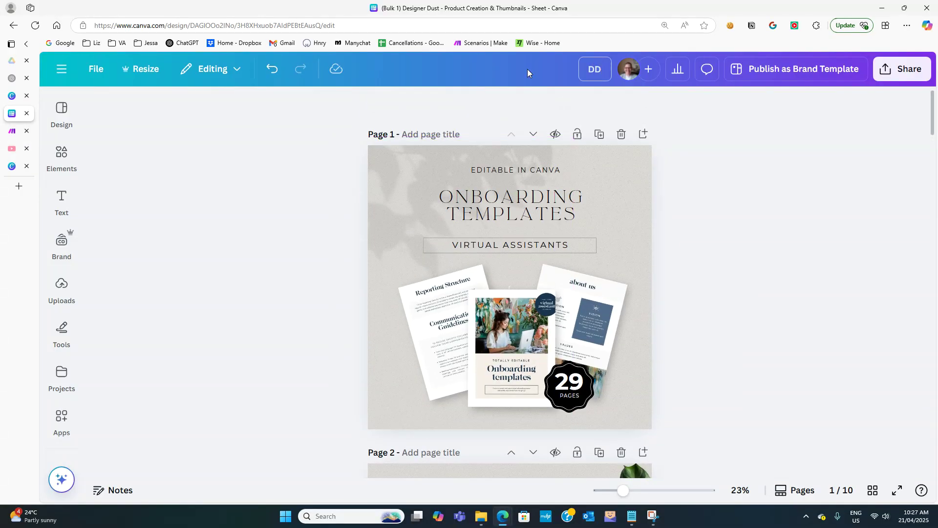
text(-VA01)
Reuse the design name to title page 1 DD-VA01-1 and page 2 DD-VA01-2
double_click(592, 73)
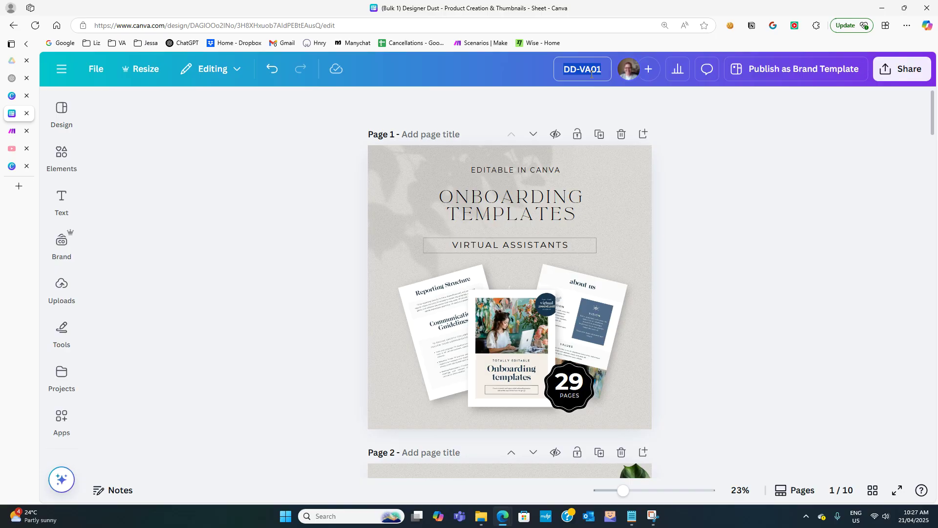
click(419, 136)
text(DD-VA01)
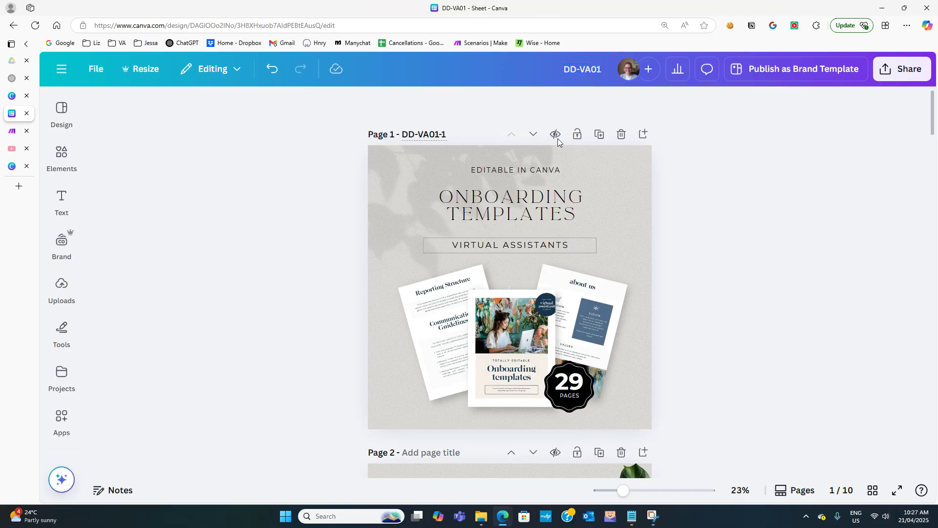
scroll(604, 289, down, 2)
click(443, 356)
text(DD-VA01)
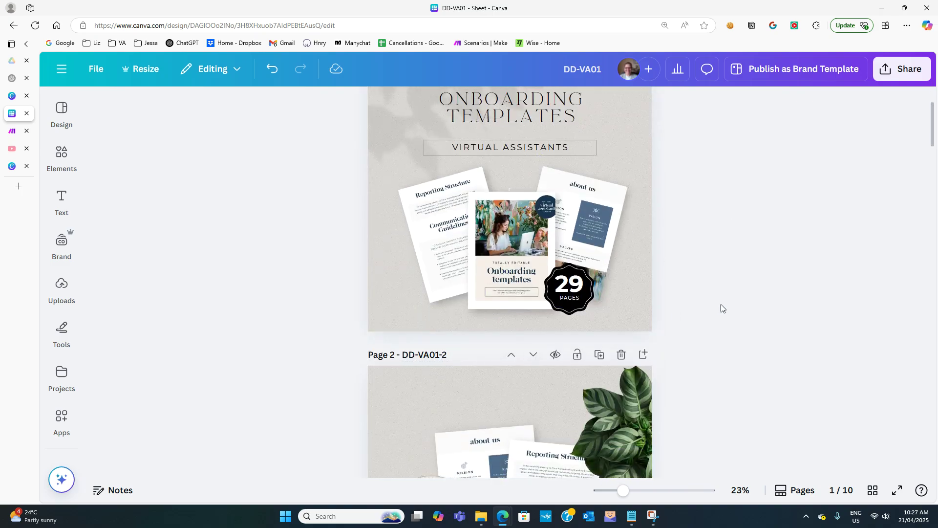
Title pages 3, 4 and 5 as DD-VA01-3, DD-VA01-4 and DD-VA01-5
scroll(716, 310, down, 6)
click(428, 381)
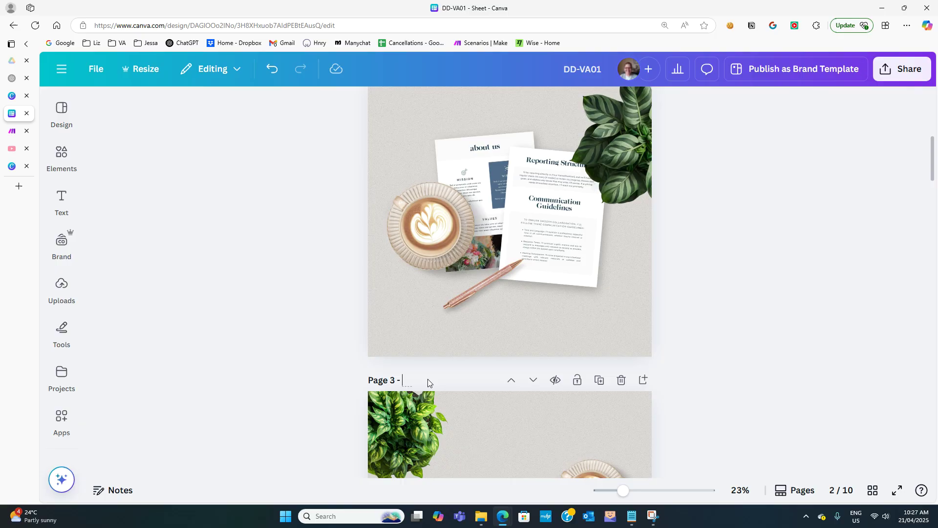
text(DD-VA01)
text(-3)
click(733, 366)
scroll(733, 367, down, 6)
click(442, 362)
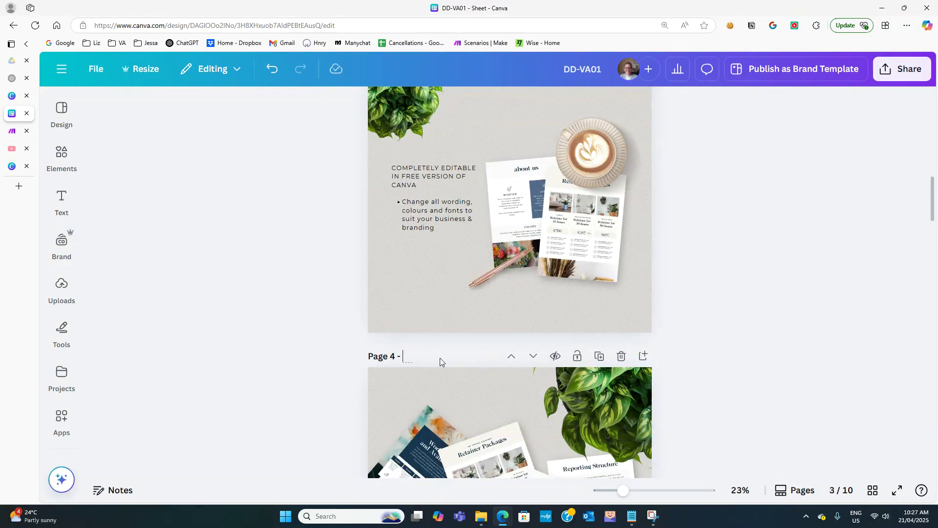
text(DD-VA01)
click(679, 337)
scroll(678, 338, down, 6)
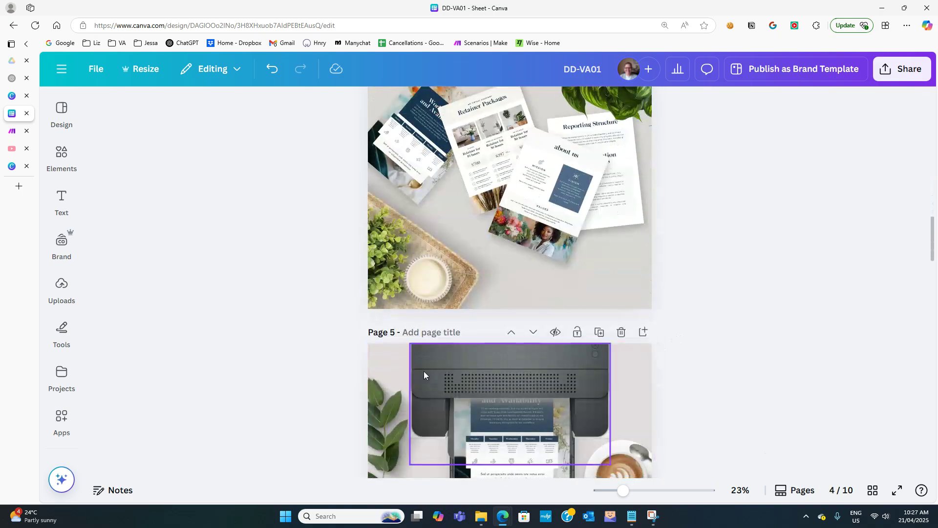
click(433, 335)
text(DD-VA01)
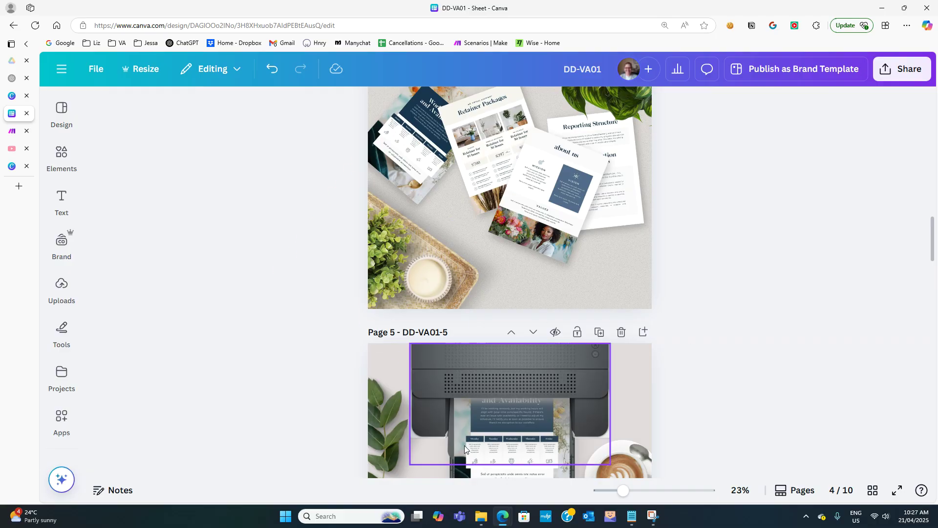
Download pages 1–10 of the design as JPG files
scroll(544, 401, up, 1)
scroll(543, 401, up, 8)
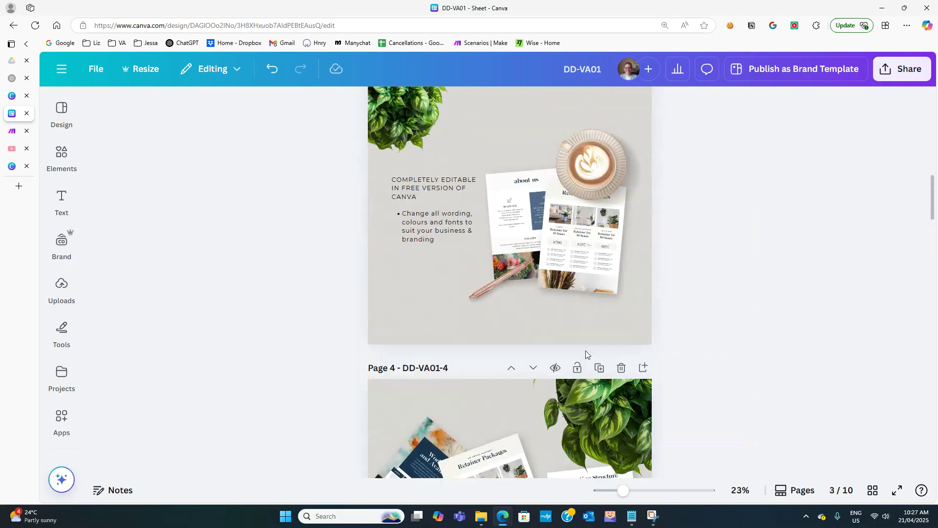
click(903, 69)
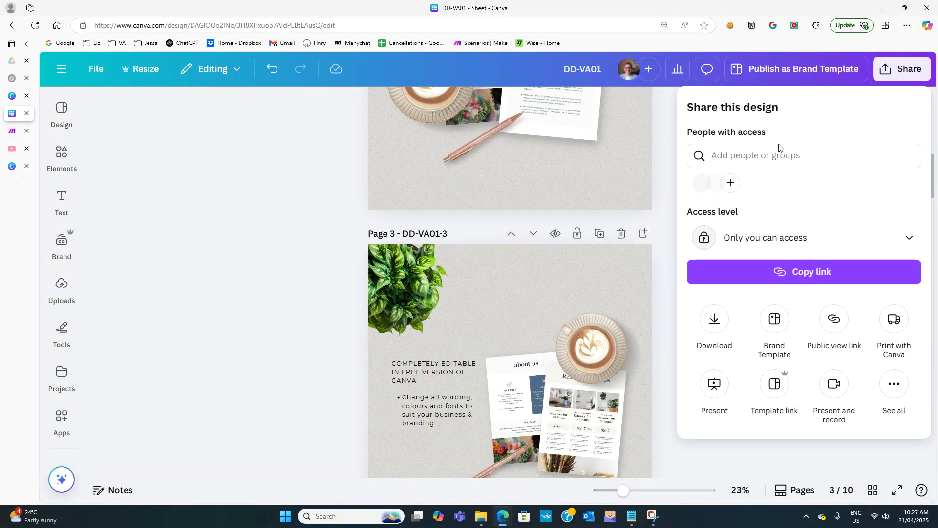
click(715, 321)
click(747, 154)
click(732, 188)
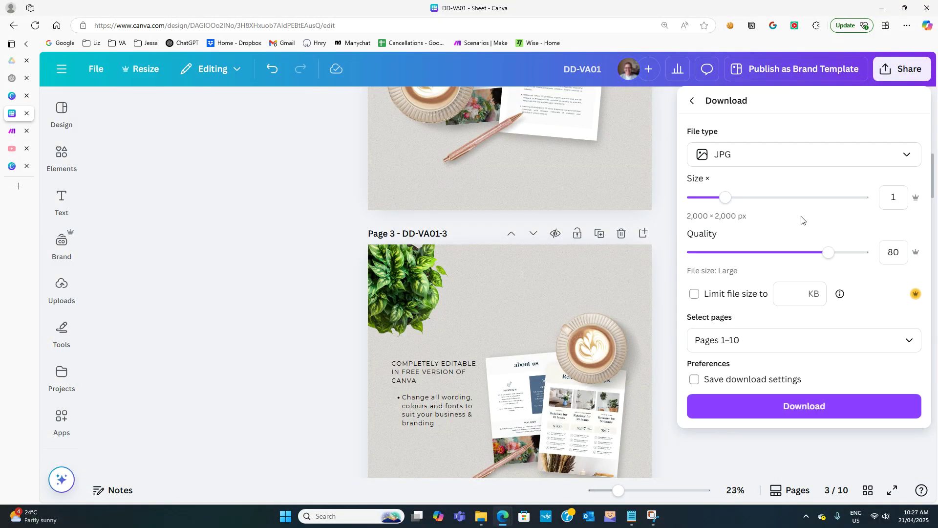
click(765, 409)
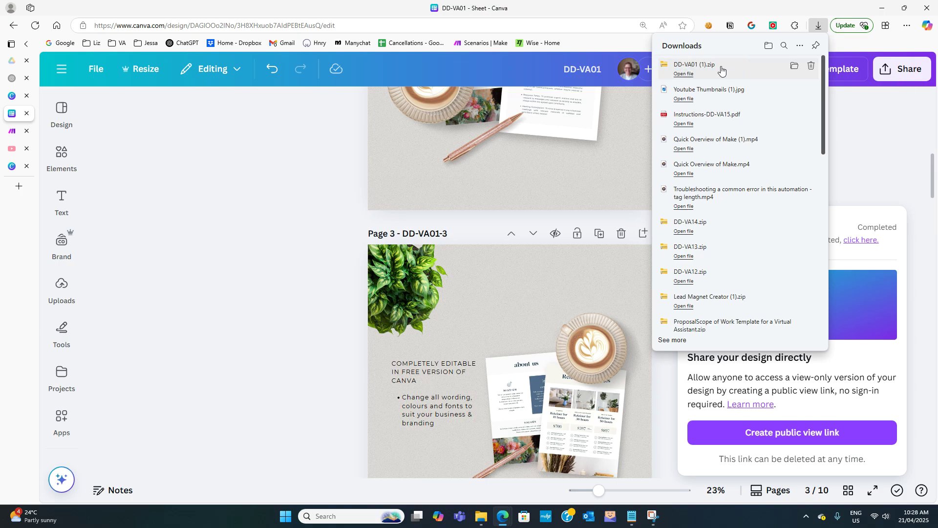
Extract the downloaded DD-VA01 (1).zip and select the images DD-VA01-1 to DD-VA01-5 in the extracted folder
click(724, 74)
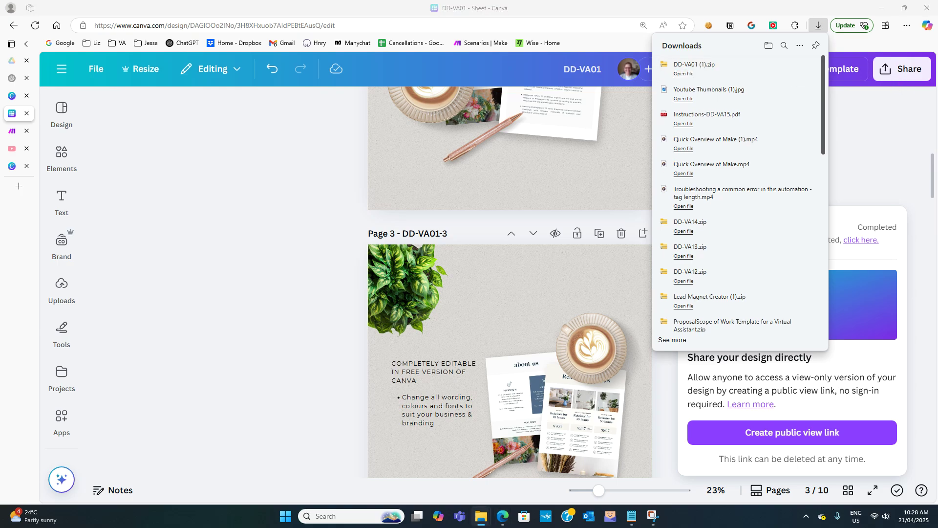
click(642, 142)
click(605, 195)
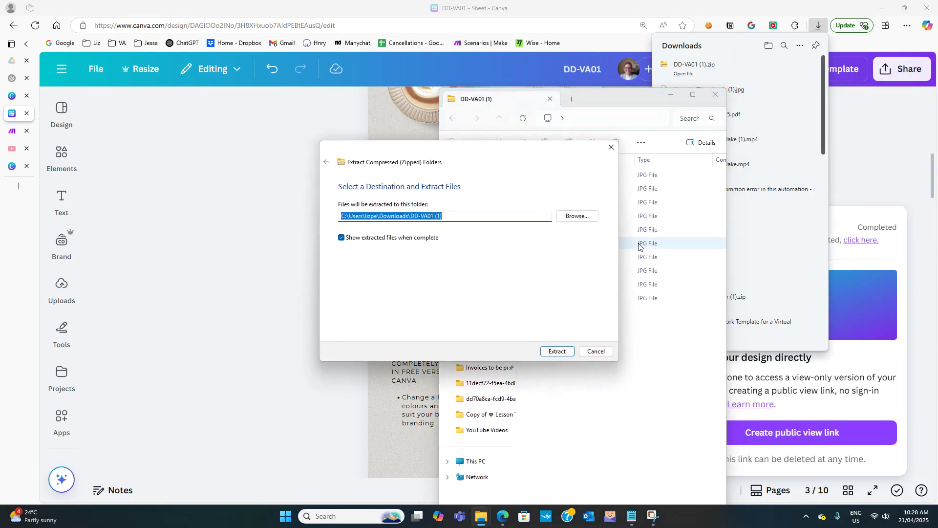
click(558, 354)
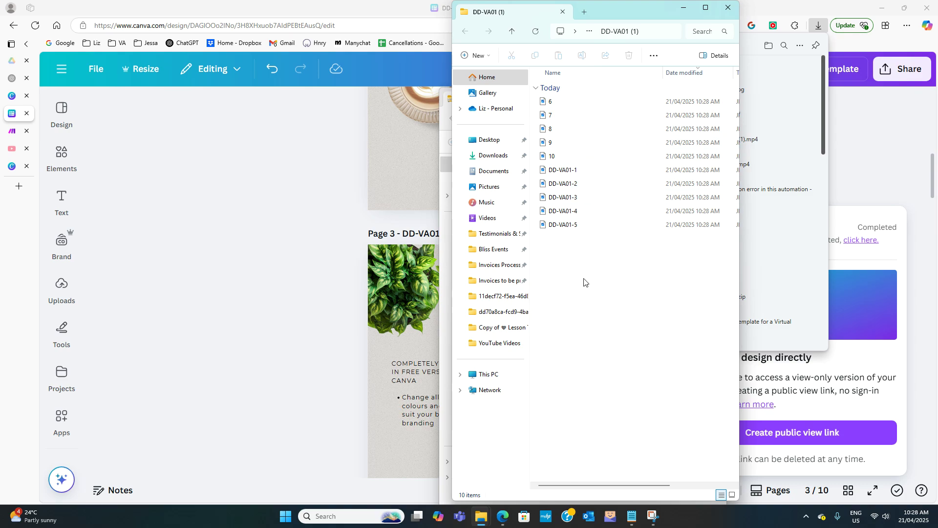
drag(592, 247, 590, 166)
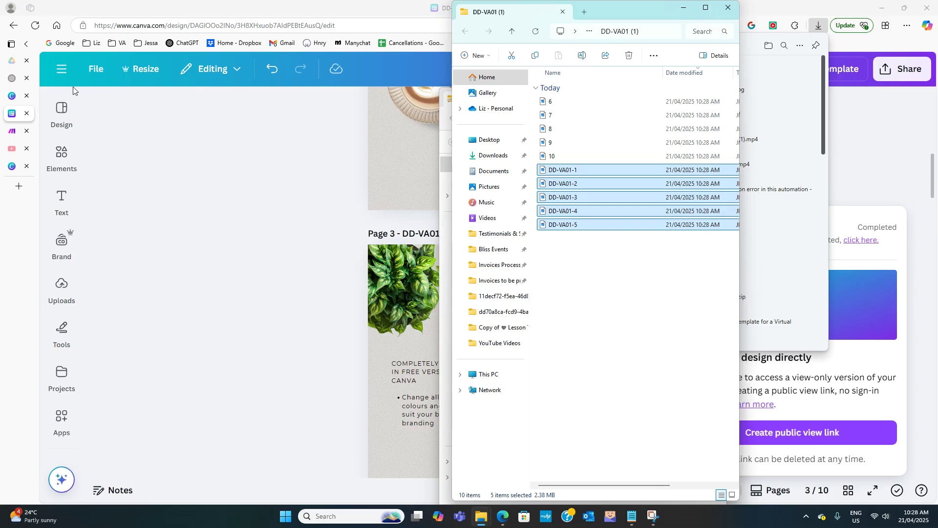
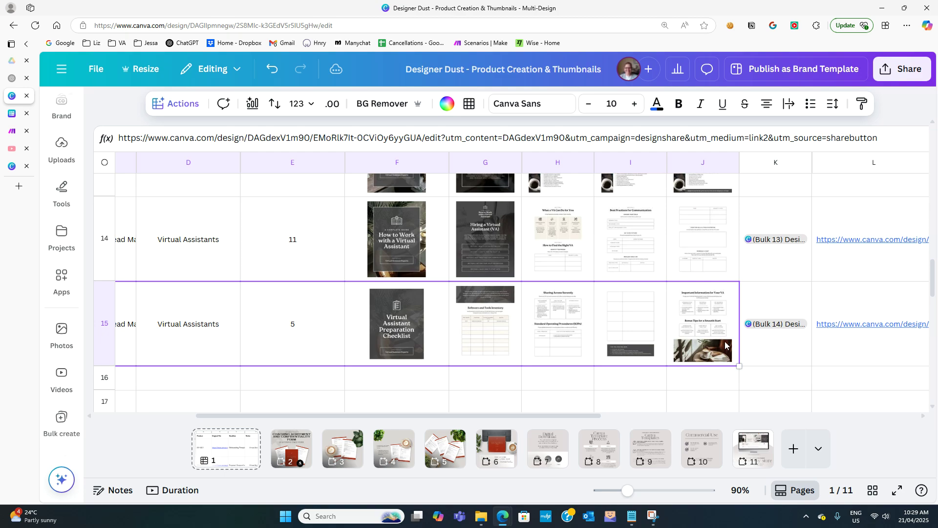
Fill the row 15 product data down into row 16 of the sheet and make row 16 taller to fit its images
drag(739, 367, 718, 395)
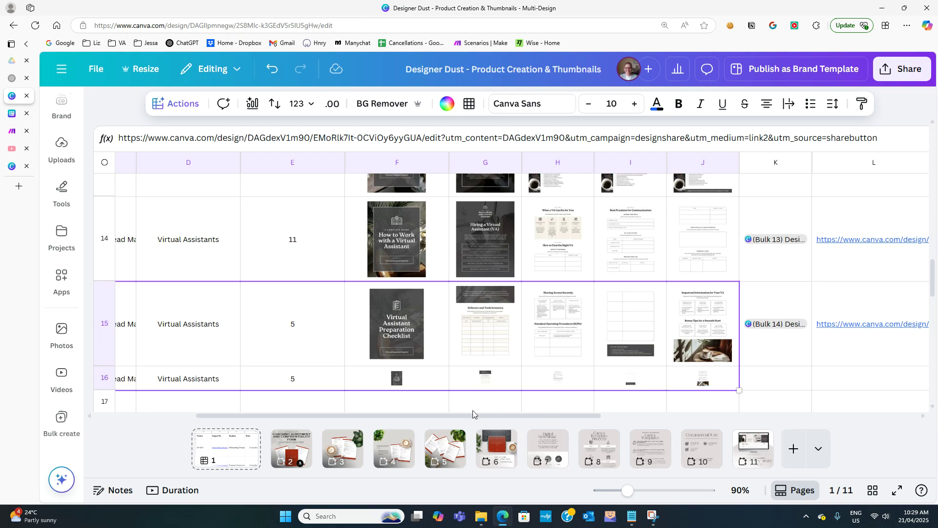
drag(107, 390, 111, 425)
scroll(147, 342, down, 3)
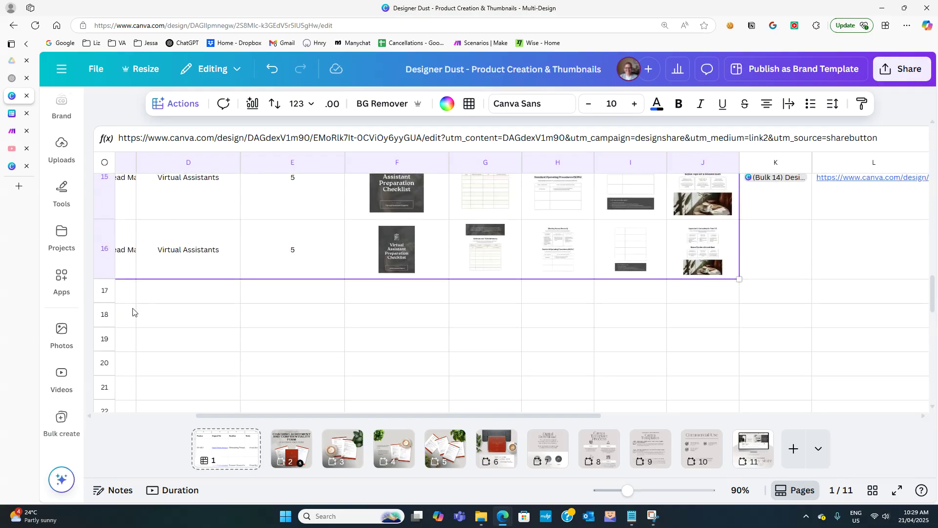
drag(101, 278, 104, 314)
click(321, 329)
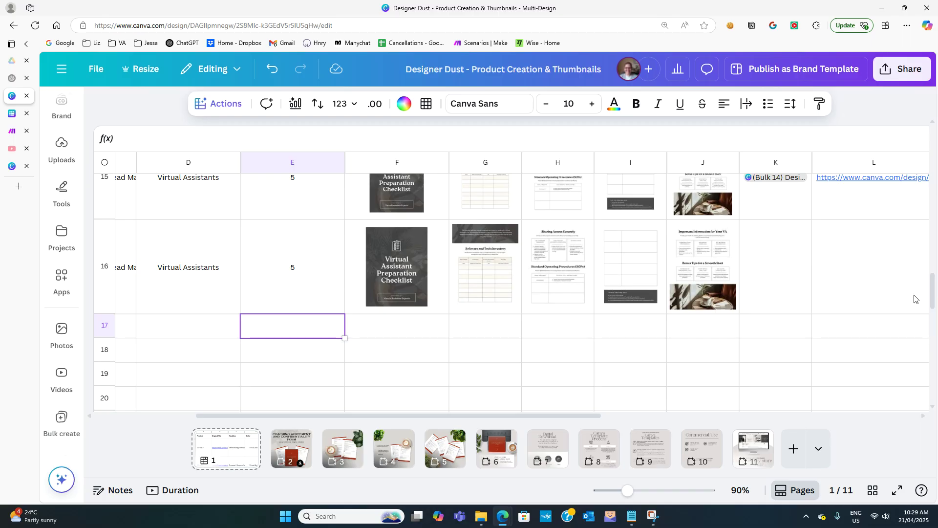
Add a Status heading in cell M1, beside the Finished File - Template Link column
drag(932, 292, 928, 146)
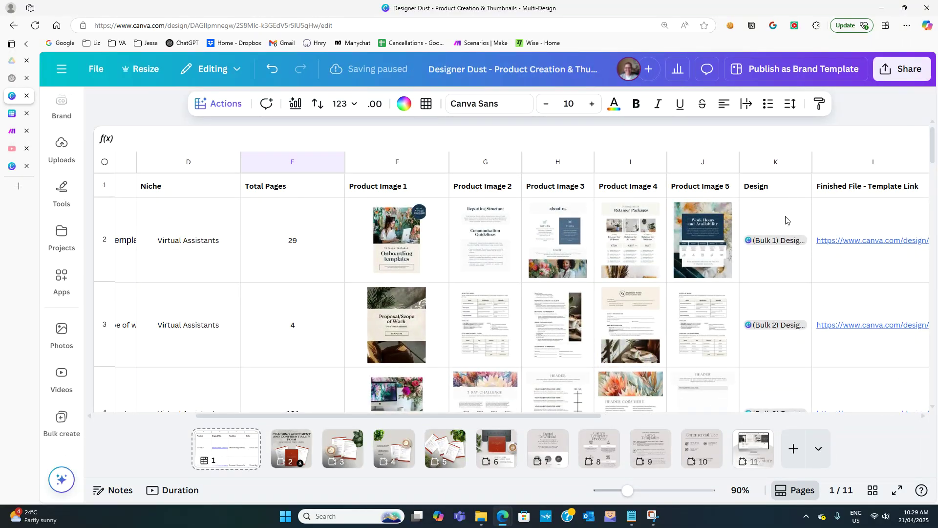
drag(933, 145, 932, 300)
drag(575, 420, 698, 421)
scroll(761, 250, up, 20)
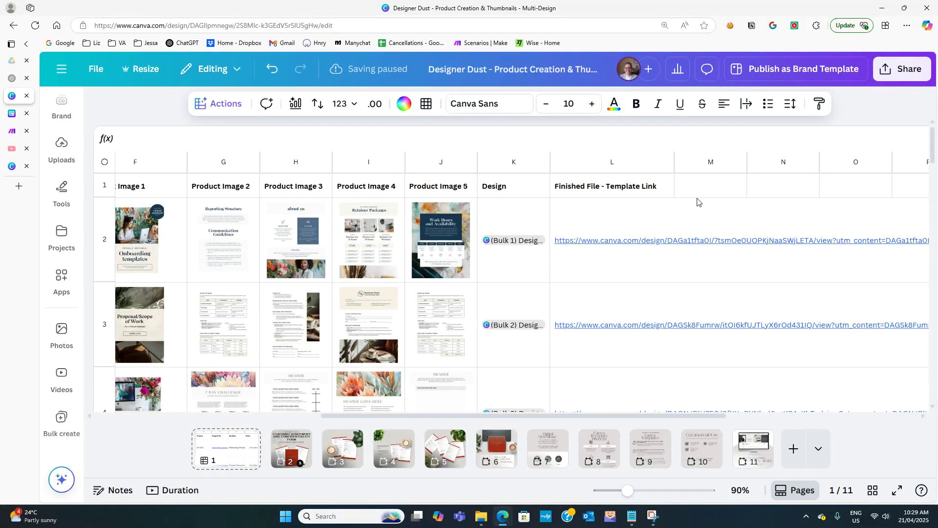
click(697, 187)
text(Status)
key(Return)
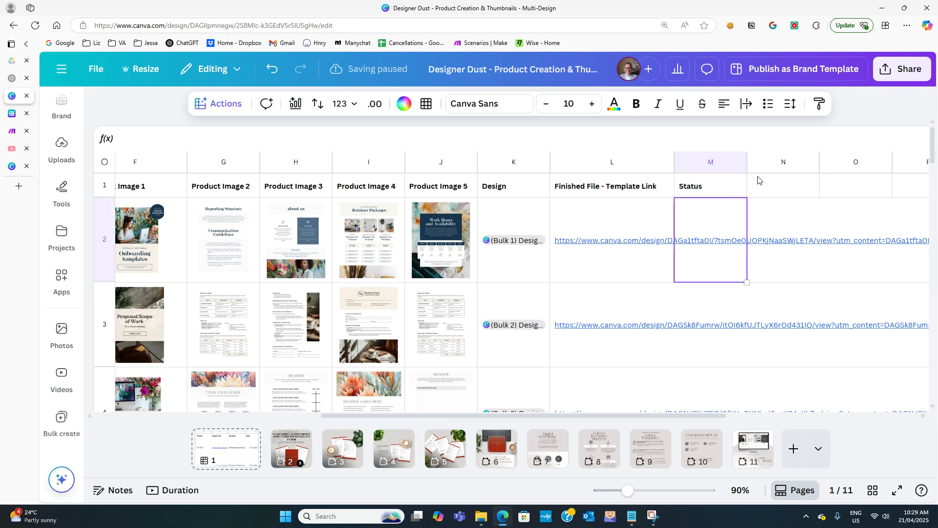
Turn the whole Status column M into dropdown cells with the Create dropdown action
click(711, 162)
click(222, 104)
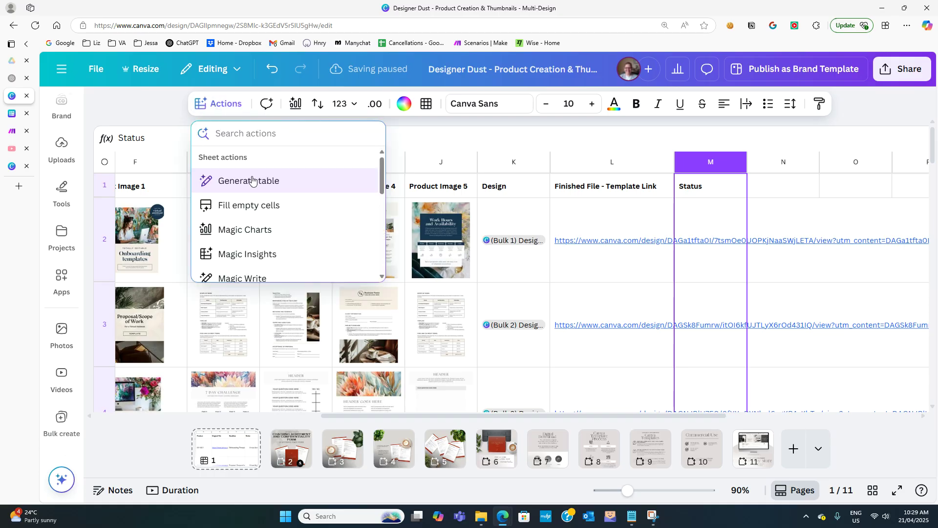
text(dro)
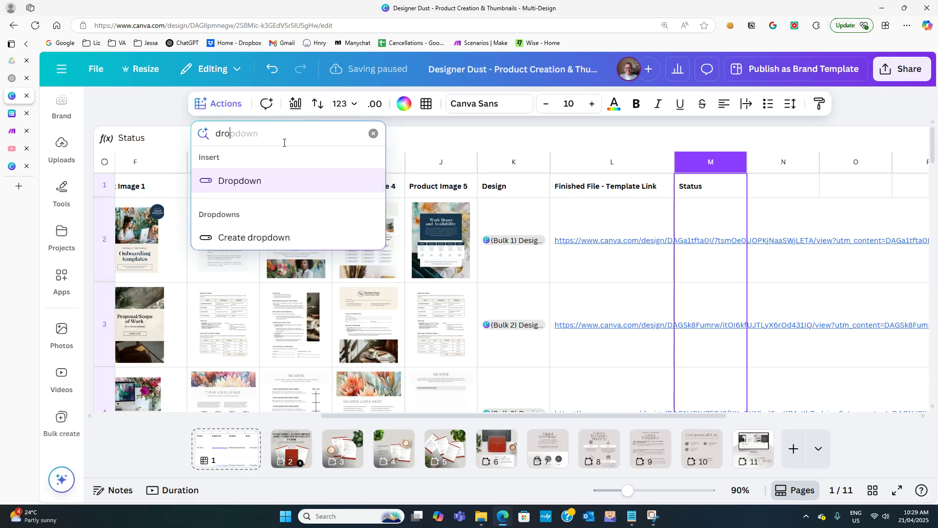
click(247, 237)
Add the option Mockup Created to the Status dropdown in row 2
click(714, 241)
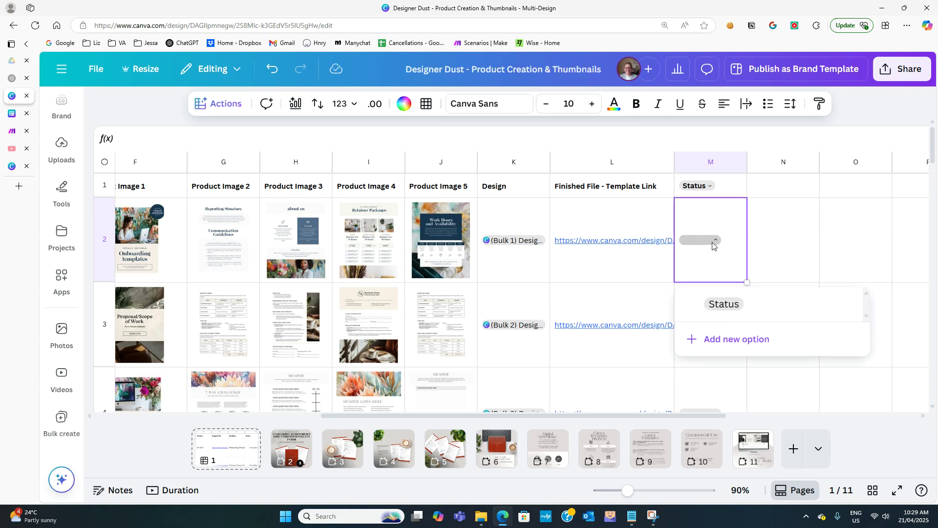
click(724, 338)
drag(529, 186, 492, 186)
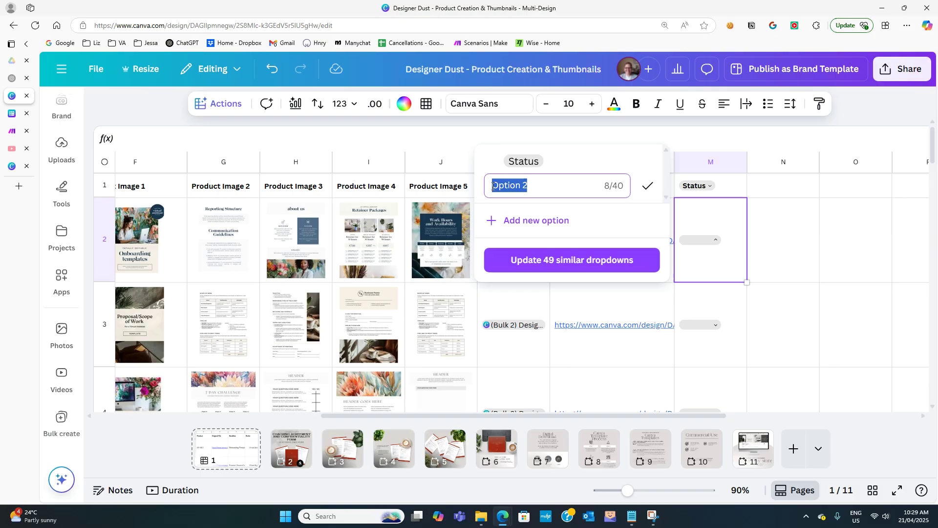
text(Mockup Created)
key(Return)
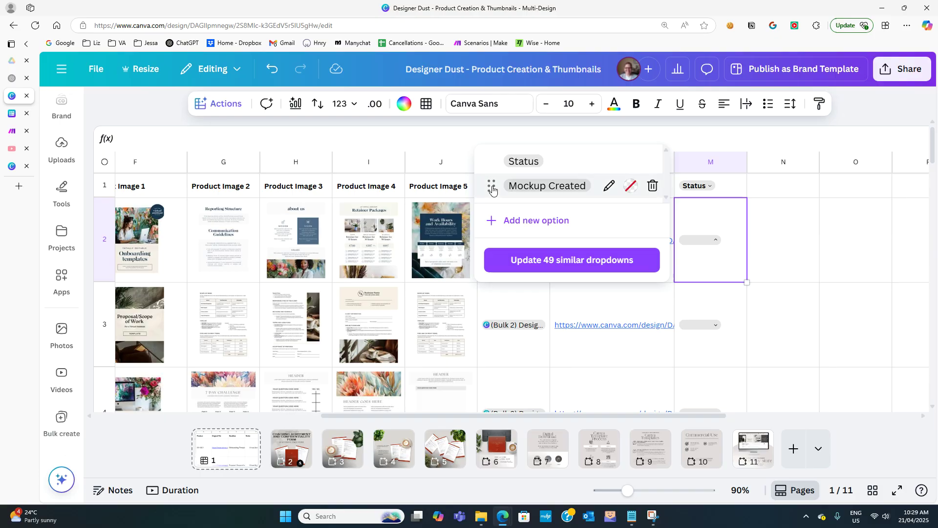
Add the option Not Started and apply the dropdown changes to all similar dropdowns
click(540, 220)
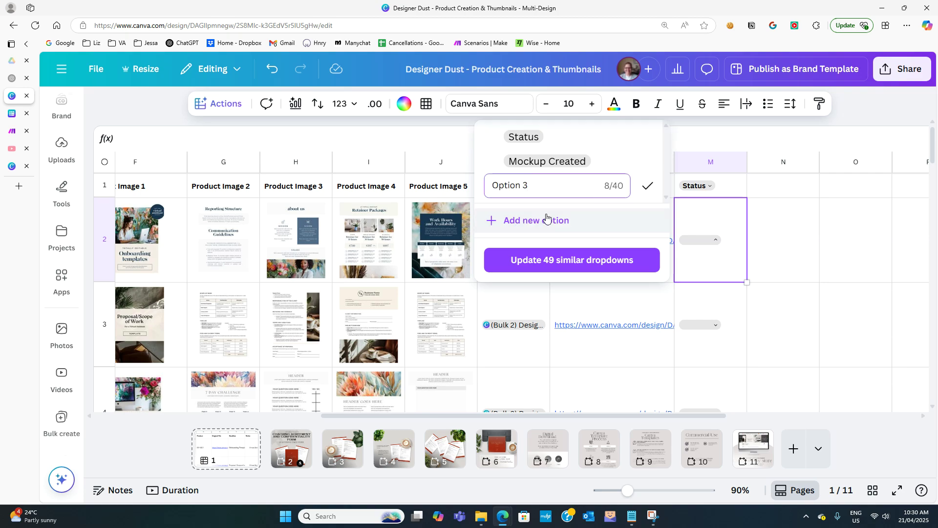
drag(530, 185, 479, 184)
text(Not Started)
key(Return)
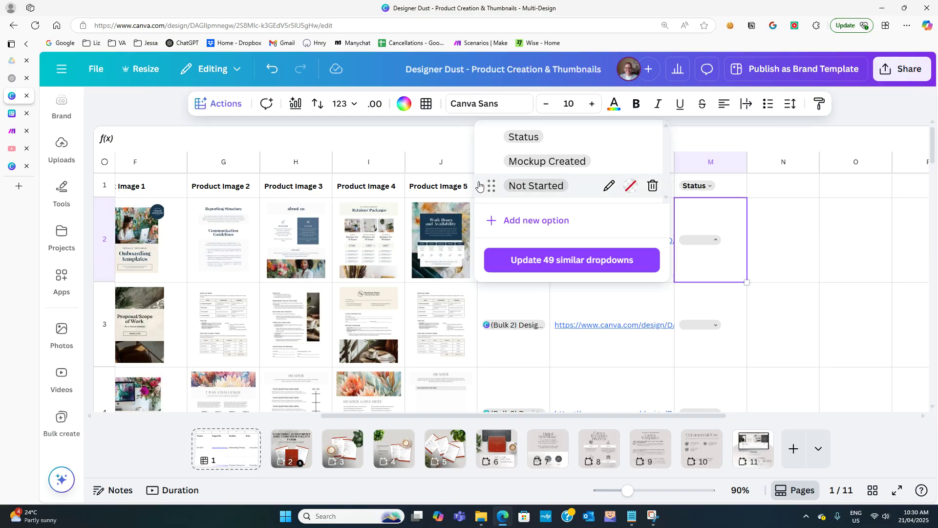
click(784, 275)
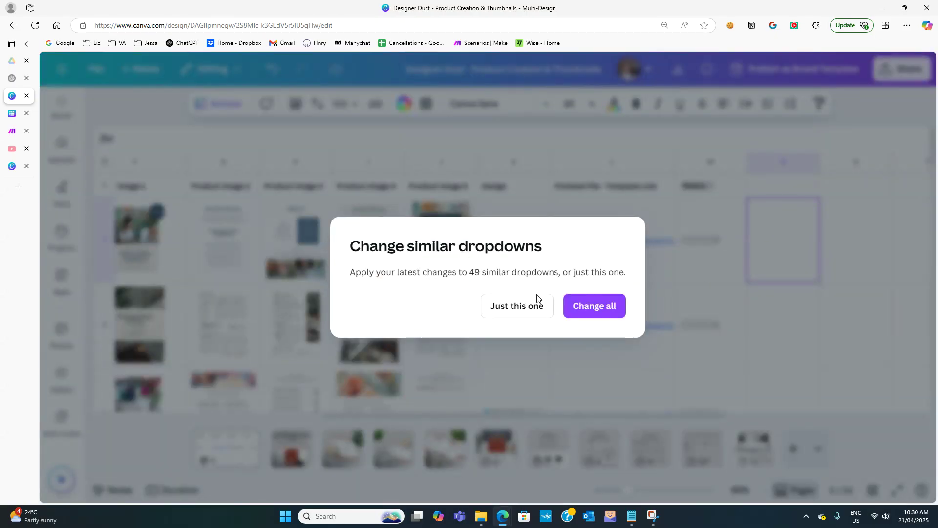
click(590, 305)
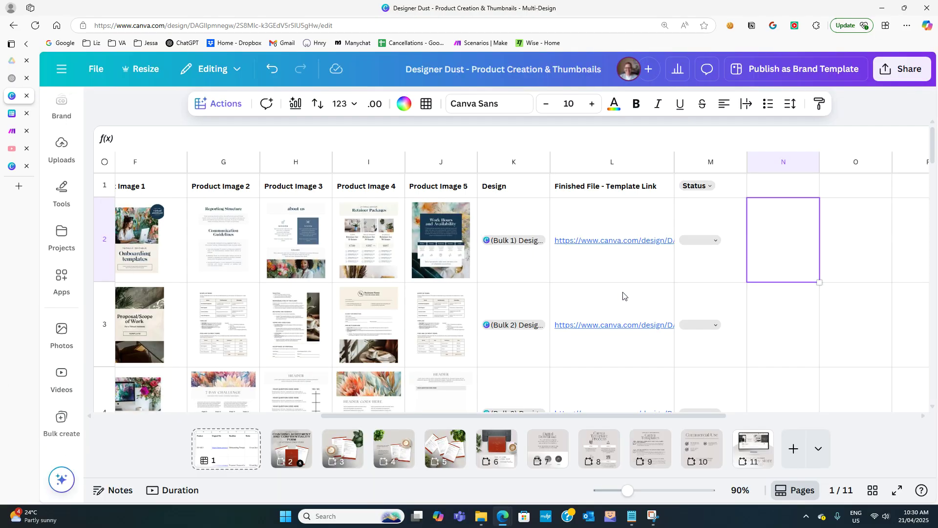
Set the row 2 status to Mockup Created and fill that status down to row 15
click(711, 240)
click(742, 332)
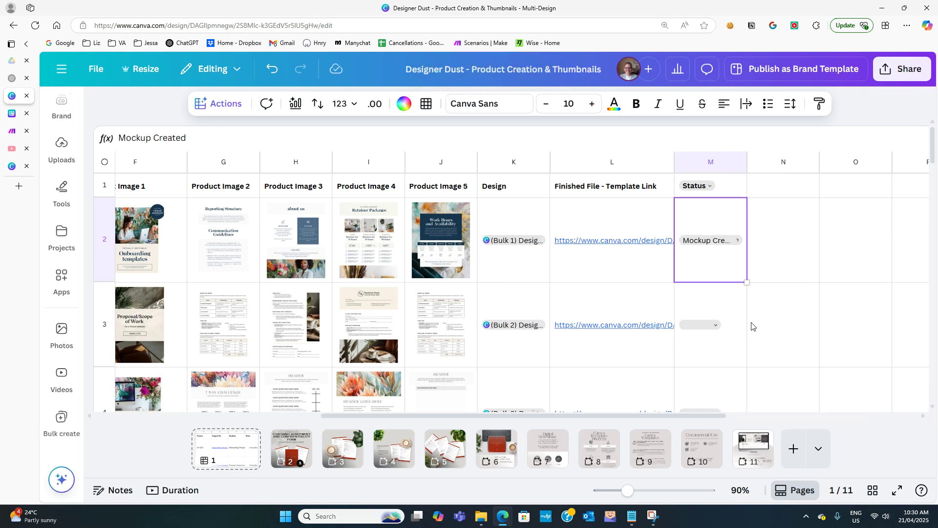
scroll(762, 294, down, 1)
drag(747, 233, 724, 219)
Set the status of the product in row 16 to Not Started
click(707, 305)
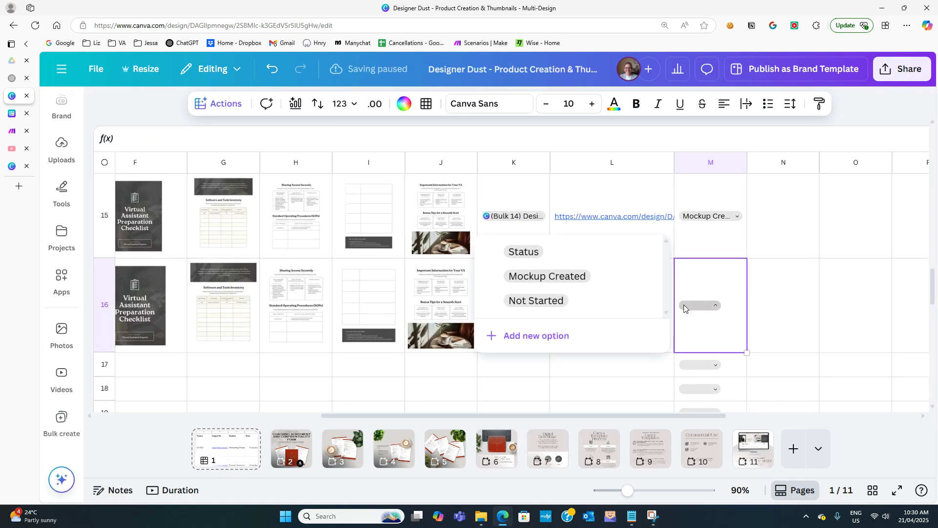
click(566, 301)
Sort the sheet by the Status column in Z-A order
scroll(932, 296, up, 15)
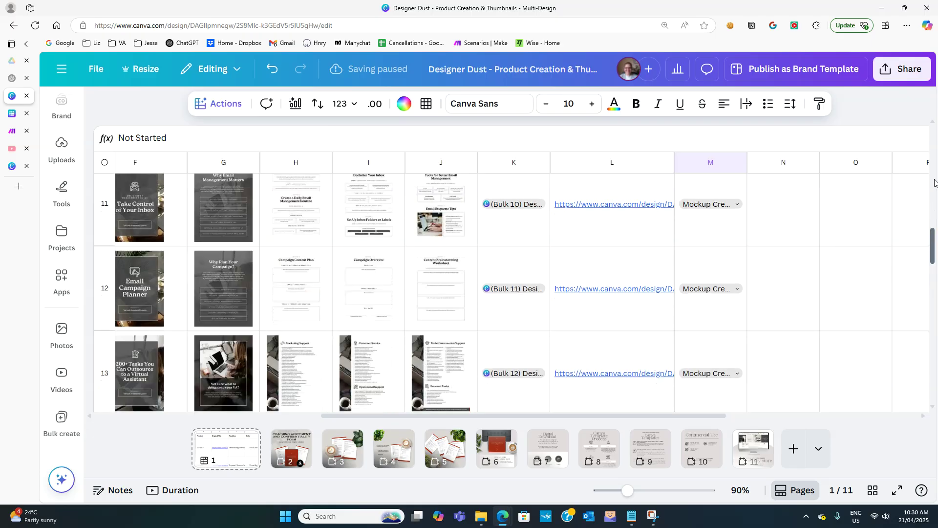
click(711, 163)
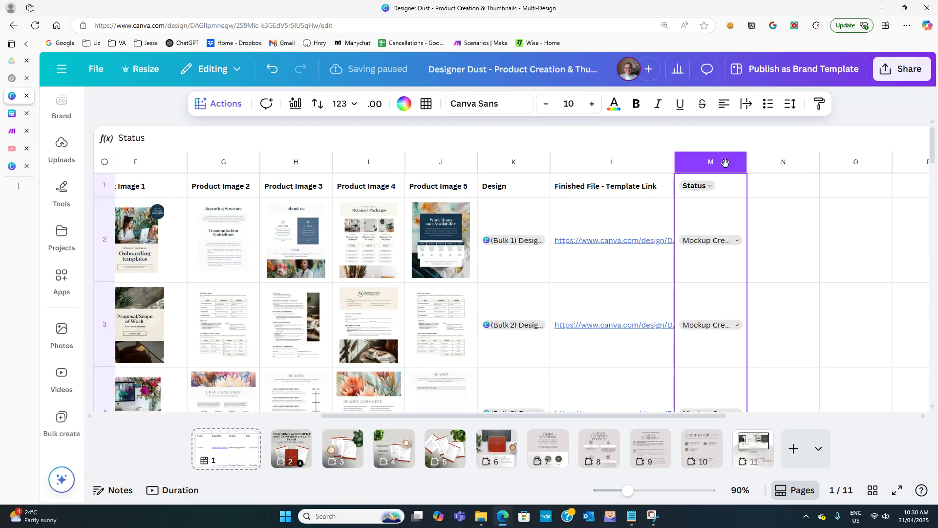
right_click(719, 185)
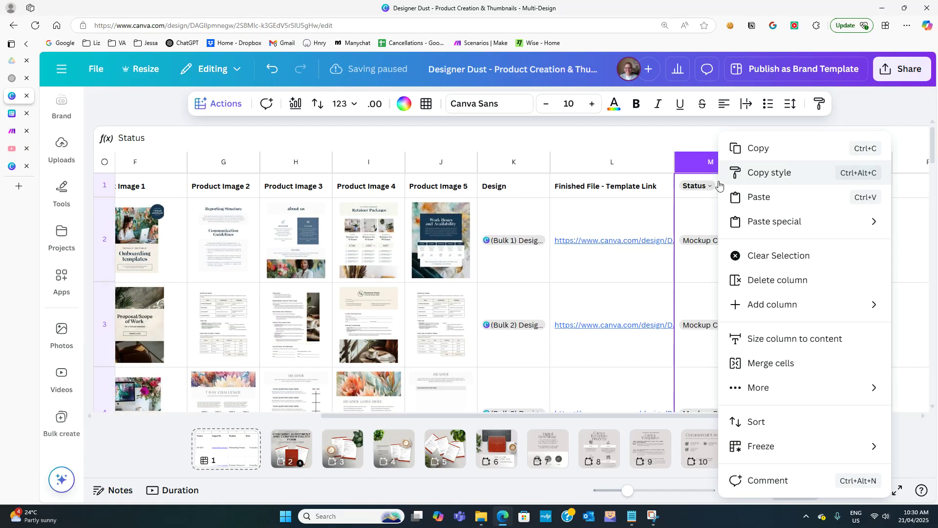
click(757, 422)
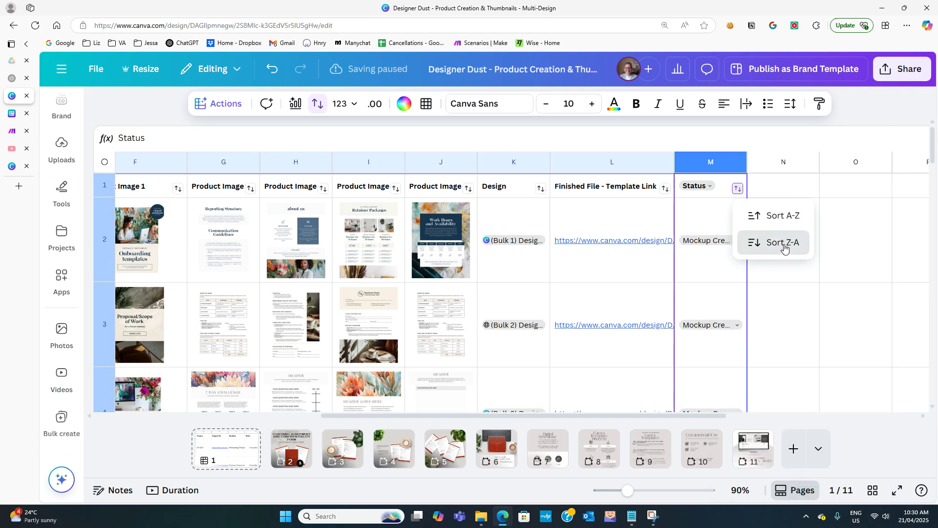
click(783, 243)
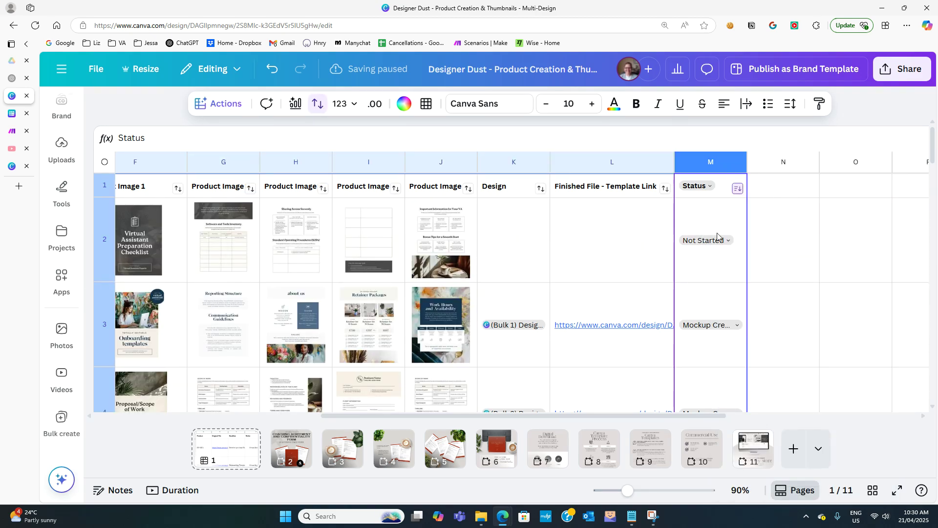
click(792, 246)
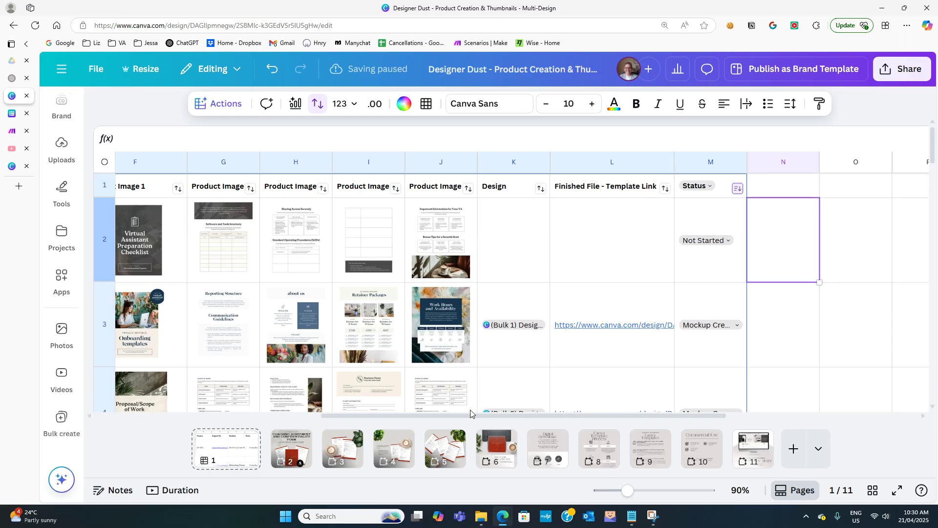
Start Bulk create on the data range C1:J2, covering Headline through Product Image 5 for the Not Started product
drag(462, 415, 375, 433)
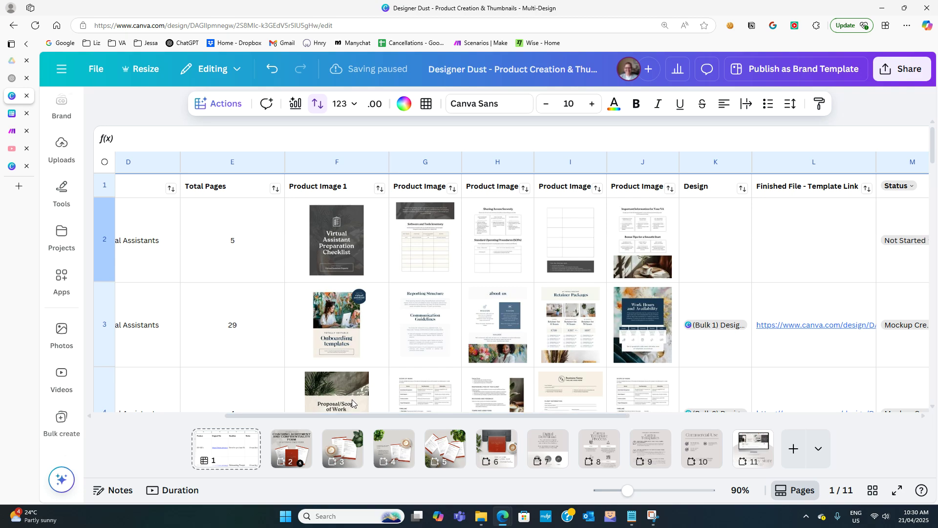
drag(583, 414, 499, 422)
drag(200, 191, 801, 243)
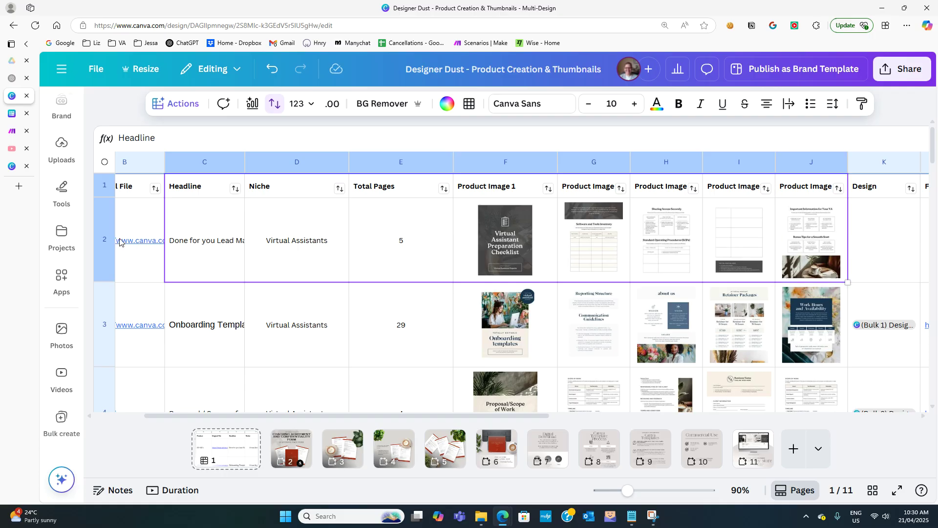
click(180, 103)
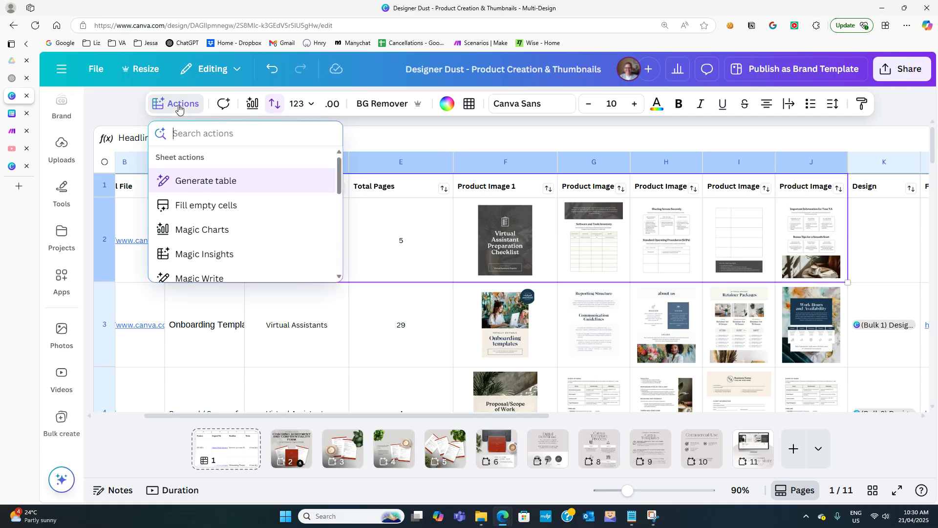
text(bulk)
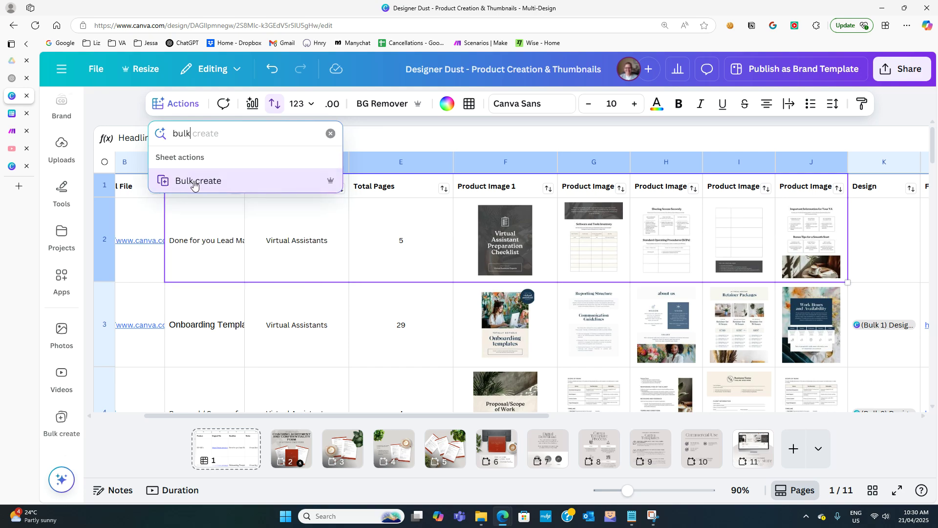
click(194, 180)
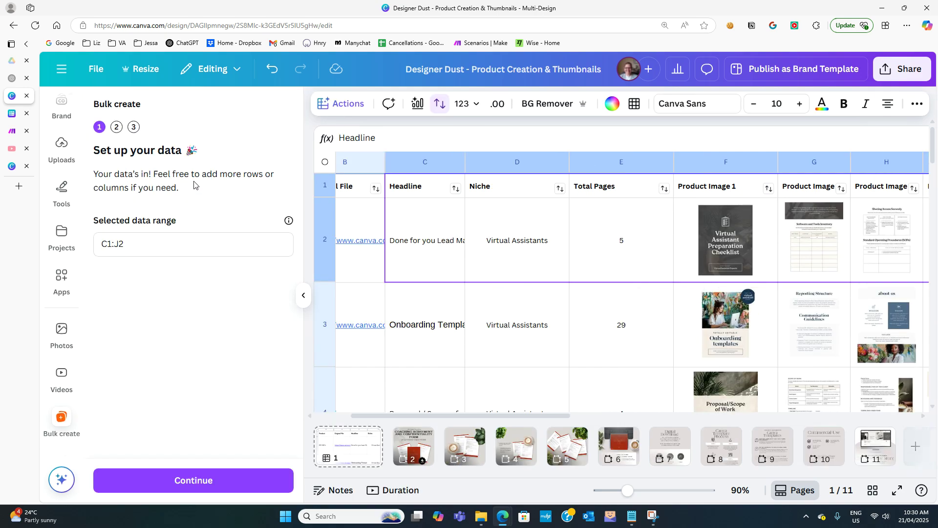
Use the currently open Designer Dust design as the template and create 1 design from the selected data
click(187, 482)
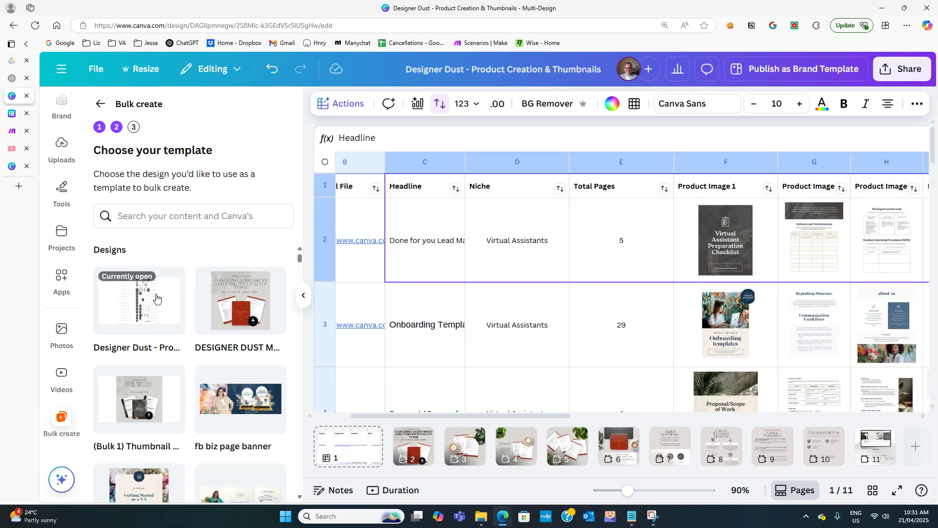
click(136, 307)
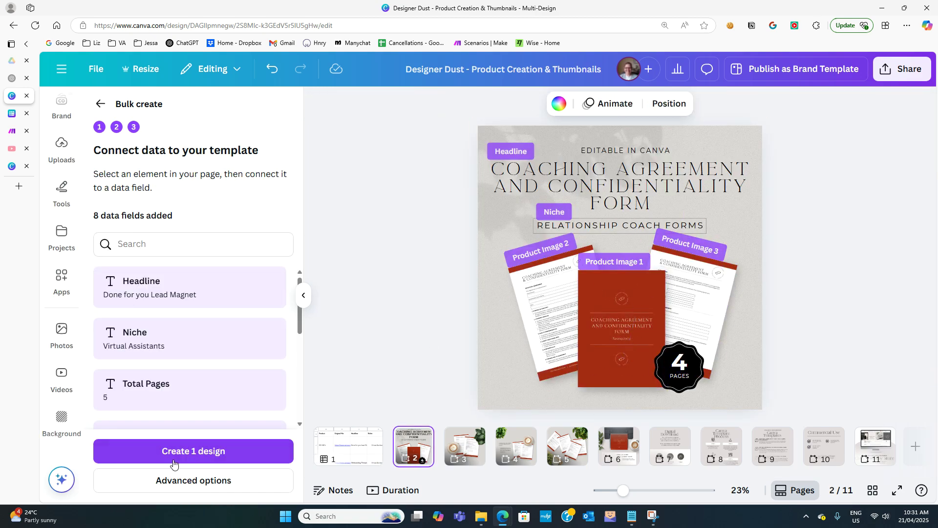
click(211, 452)
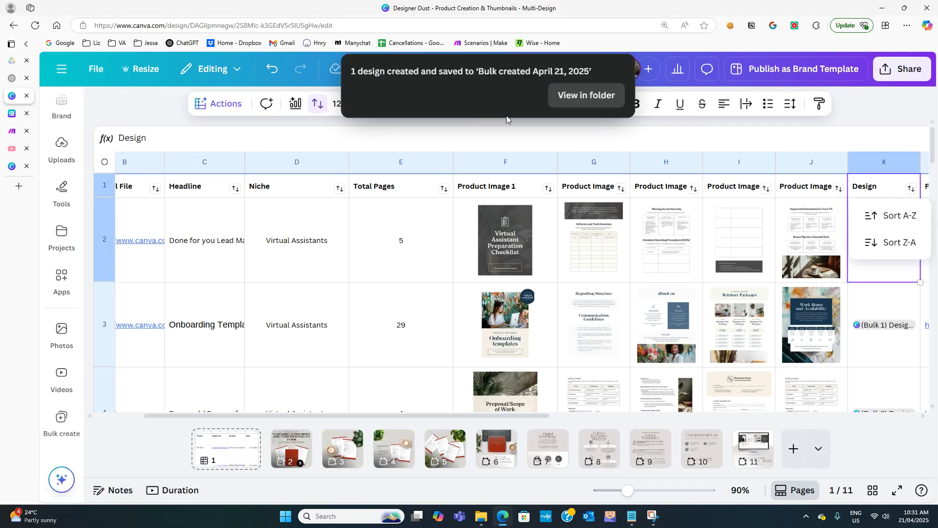
Open the new design from the Bulk created April 21, 2025 folder and review its headline, niche, page count and product images
click(562, 95)
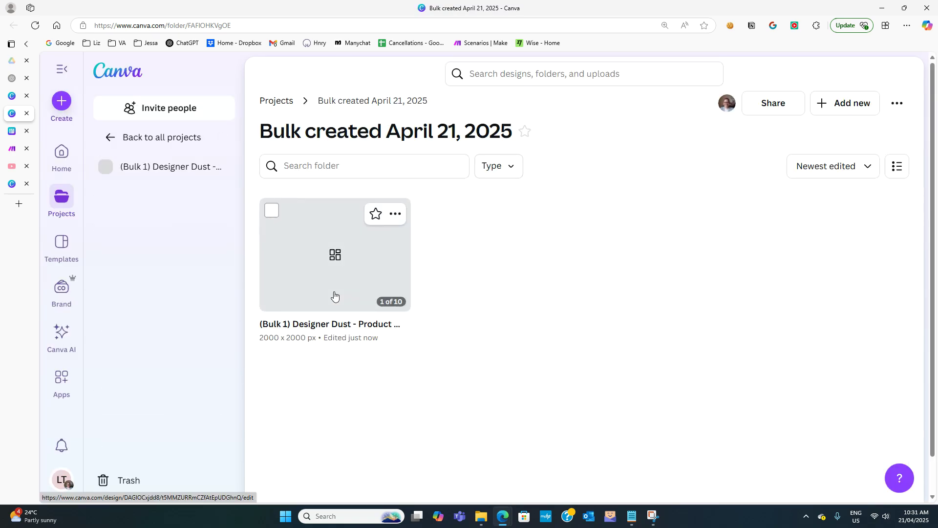
click(333, 295)
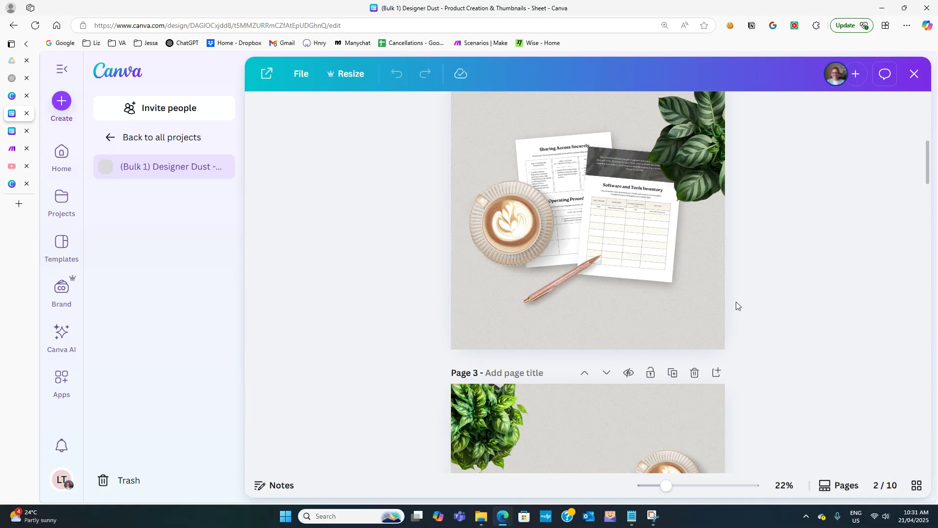
scroll(752, 351, up, 8)
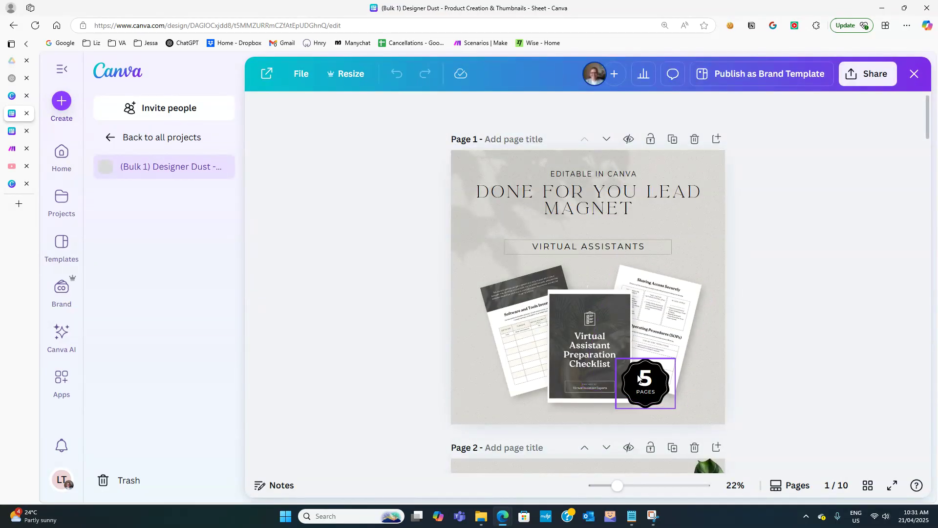
scroll(631, 365, down, 4)
scroll(652, 368, down, 6)
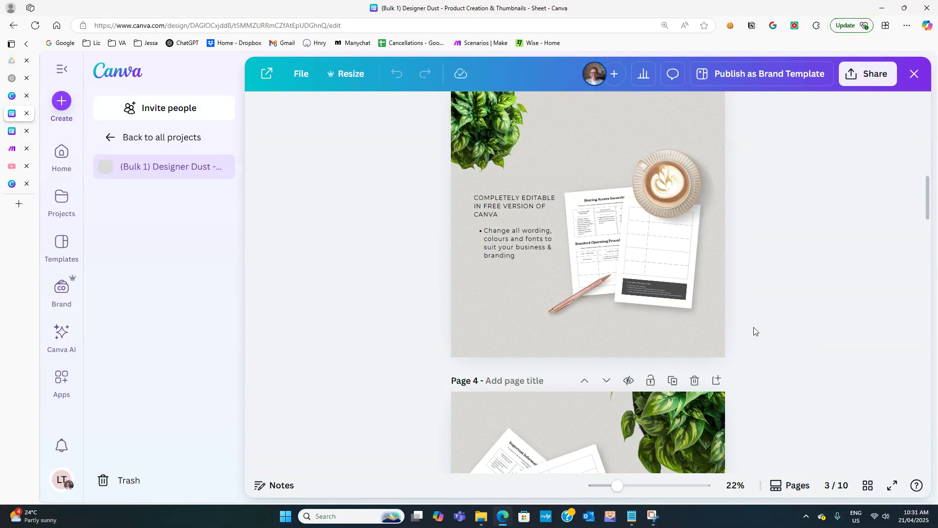
scroll(344, 233, up, 6)
scroll(347, 296, up, 6)
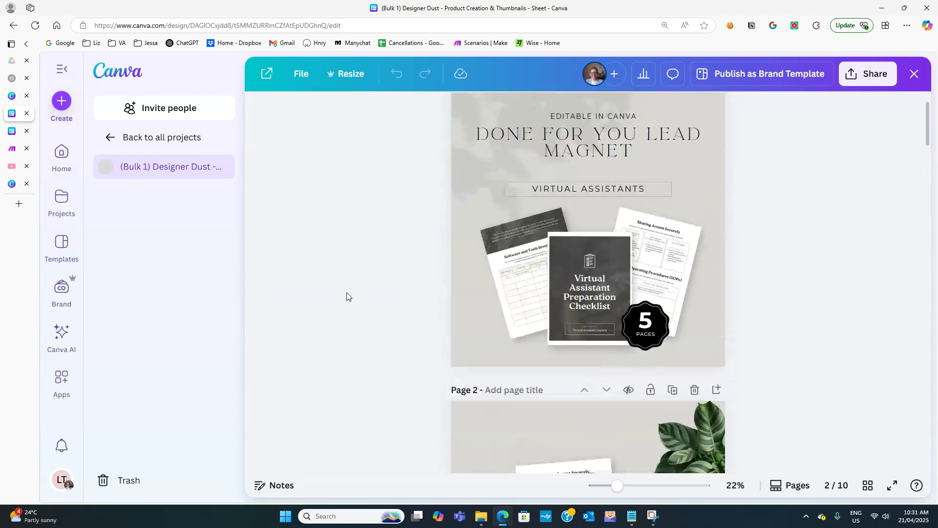
Switch back to the Designer Dust - Product Creation & Thumbnails sheet and return to its Product column
click(12, 96)
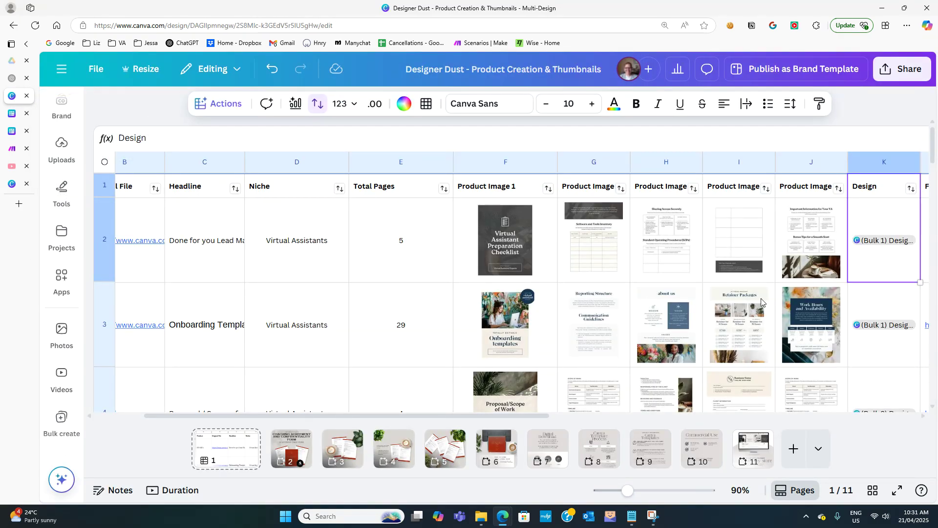
drag(456, 417, 392, 421)
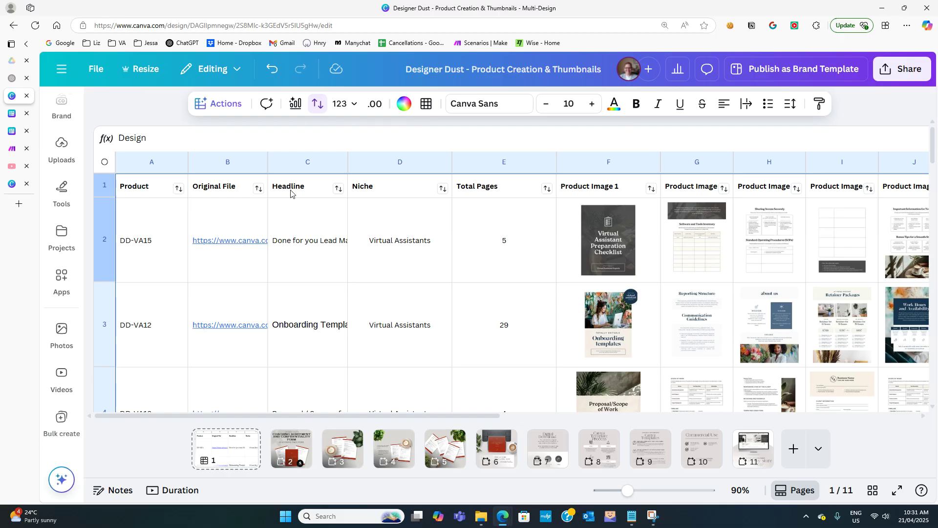